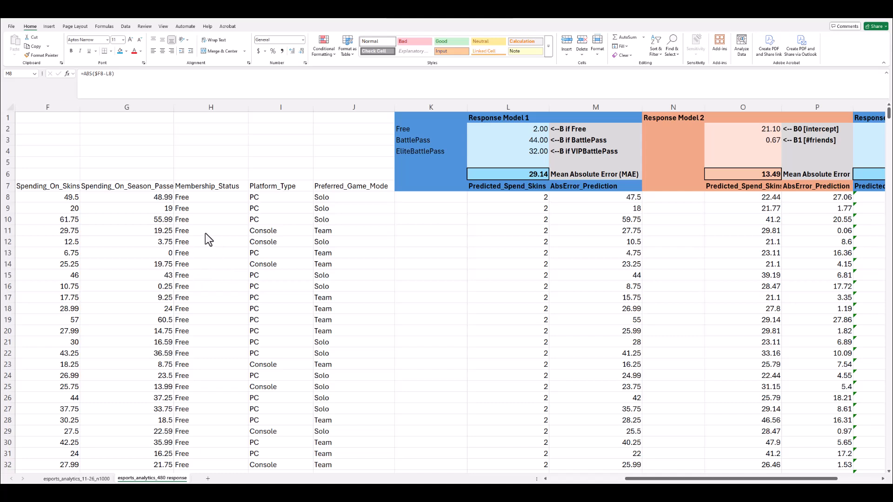
- Examine the Spending_On_Skins column and the Response Model 1 and Response Model 2 blocks on the esports_analytics_480 response sheet
click(59, 186)
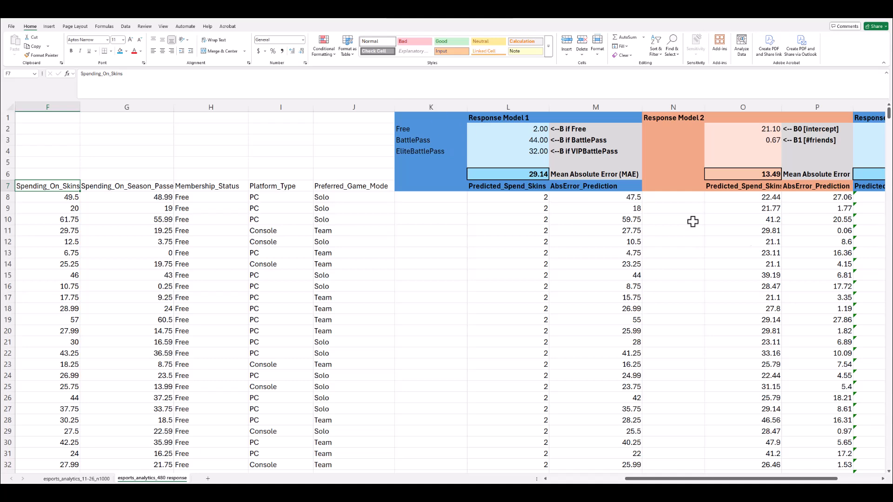
click(508, 118)
click(674, 119)
drag(498, 117, 604, 151)
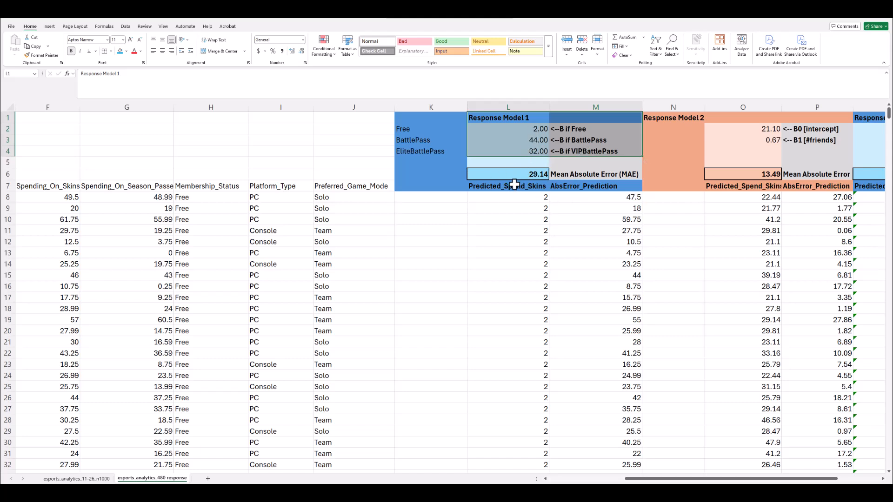
drag(675, 118, 817, 187)
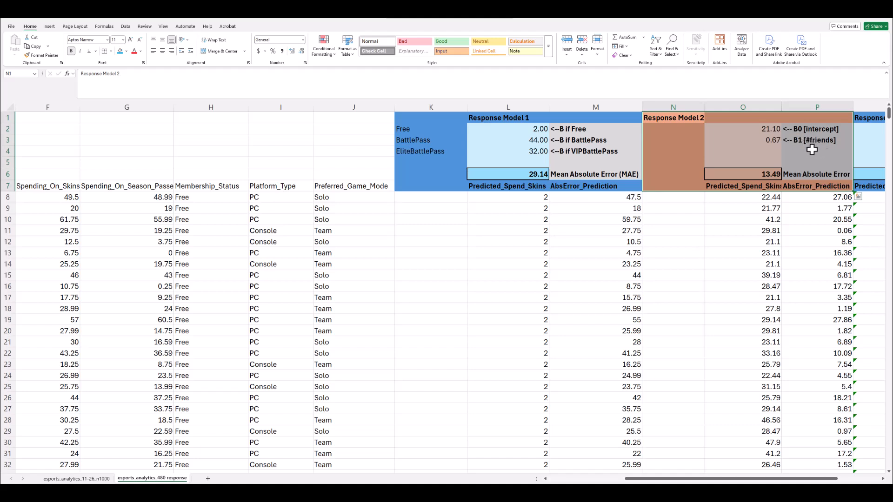
click(555, 164)
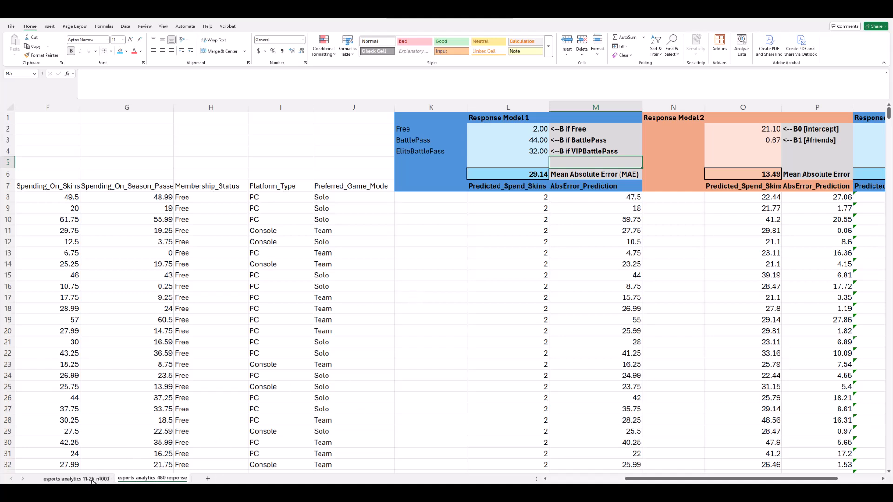
- Insert six blank rows above the header row on the esports_analytics_11-26_n1000 sheet
click(77, 479)
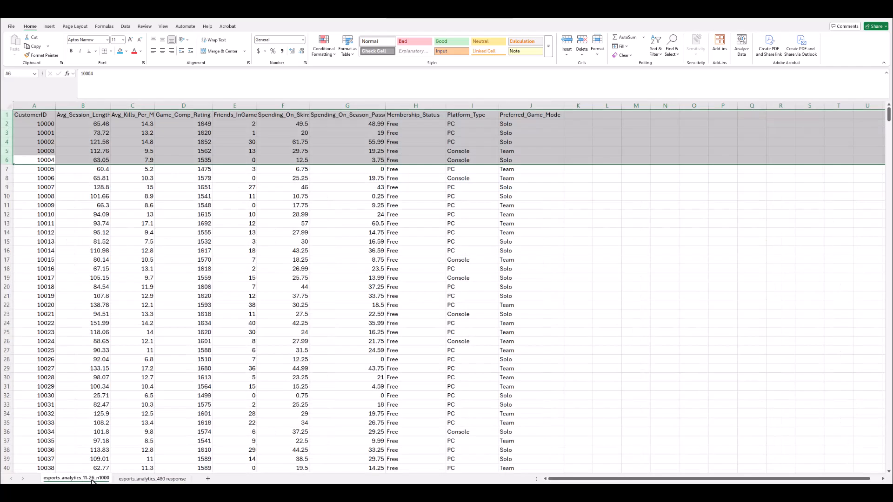
click(238, 325)
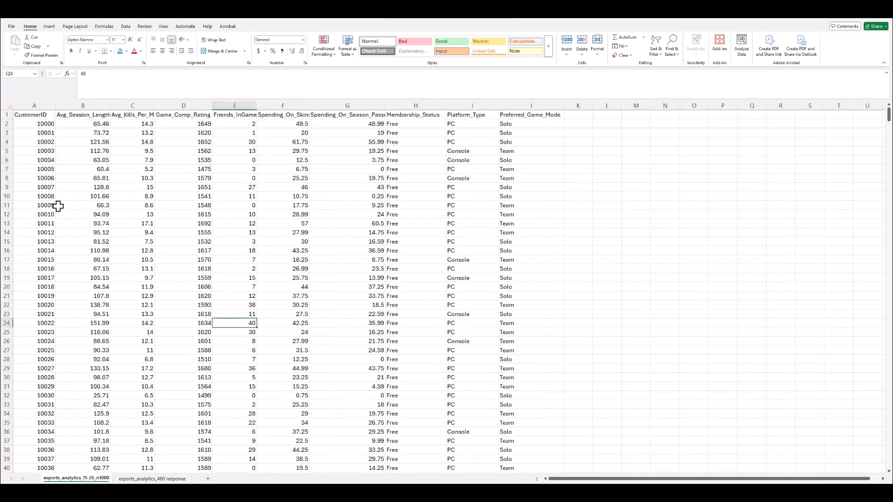
drag(5, 115, 6, 163)
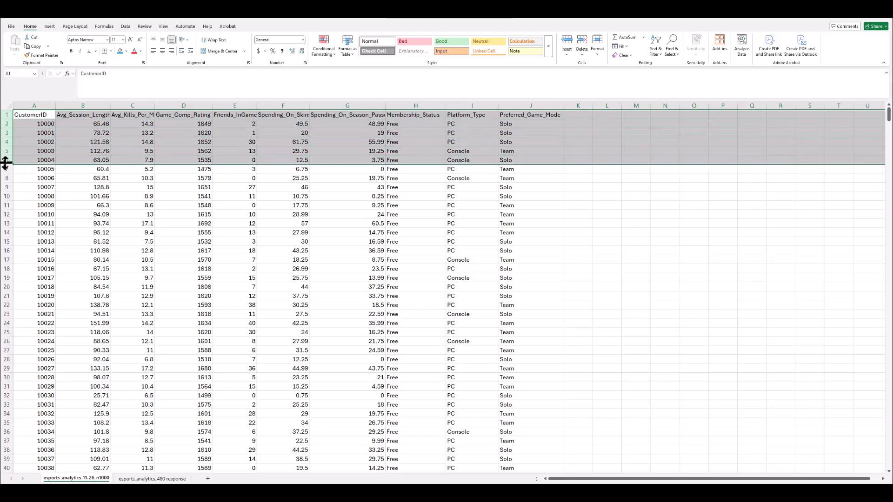
right_click(4, 160)
click(46, 232)
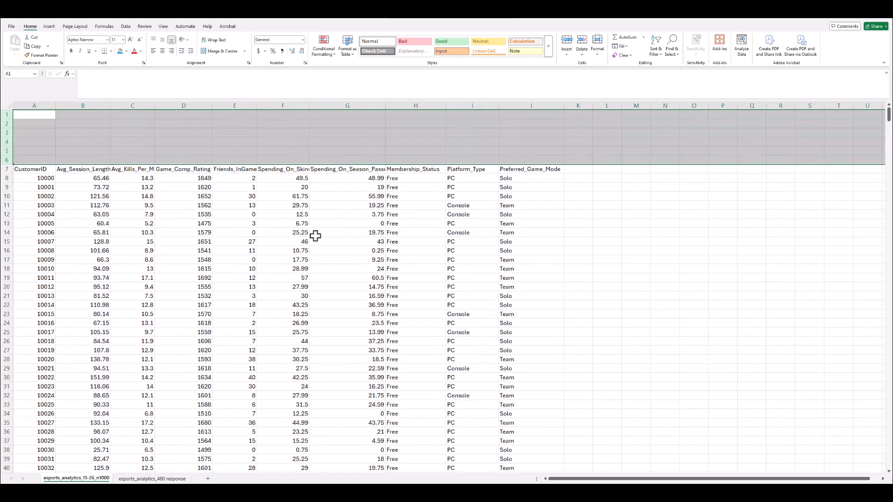
click(324, 214)
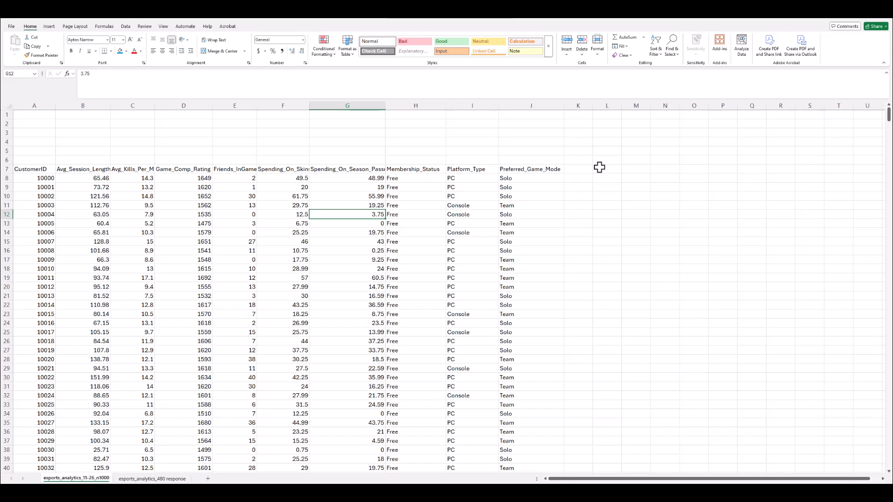
- Enter the title "Response Model 1" in cell L1 and widen column L to fit it
click(606, 114)
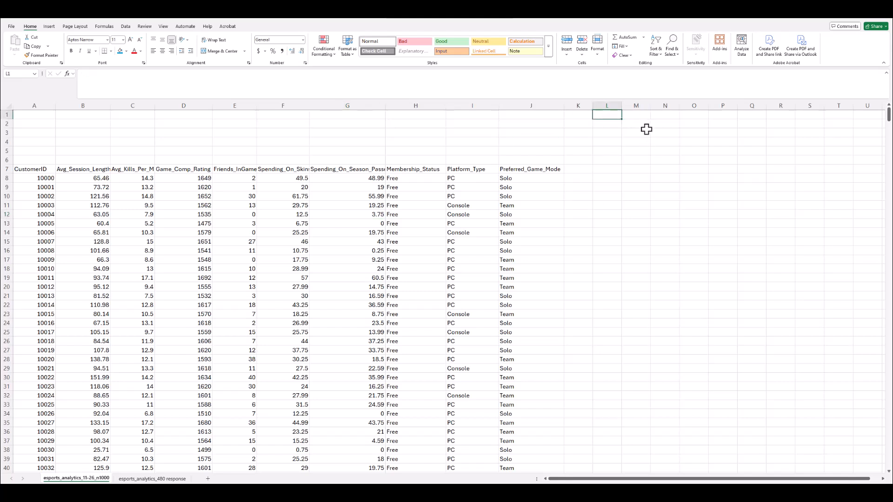
text(Response Model 1)
key(Return)
drag(622, 105, 654, 106)
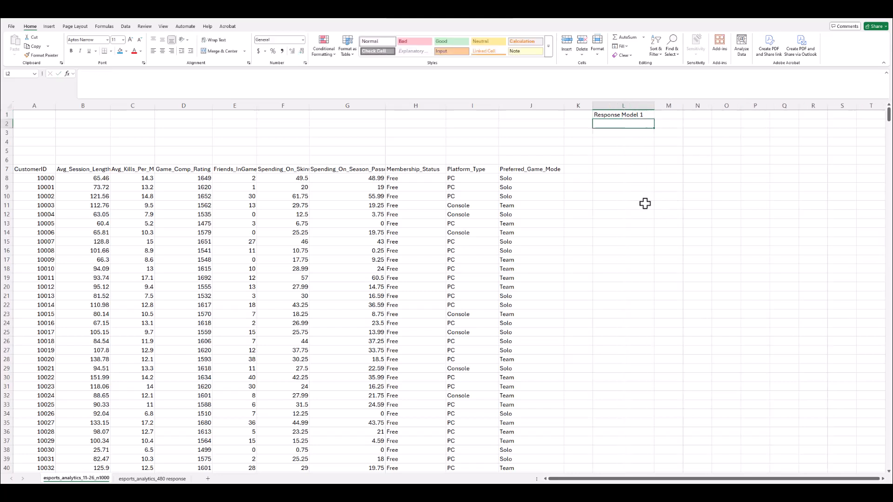
- Fill the coefficient cells L2:L4 with a light blue theme color
drag(616, 130, 617, 142)
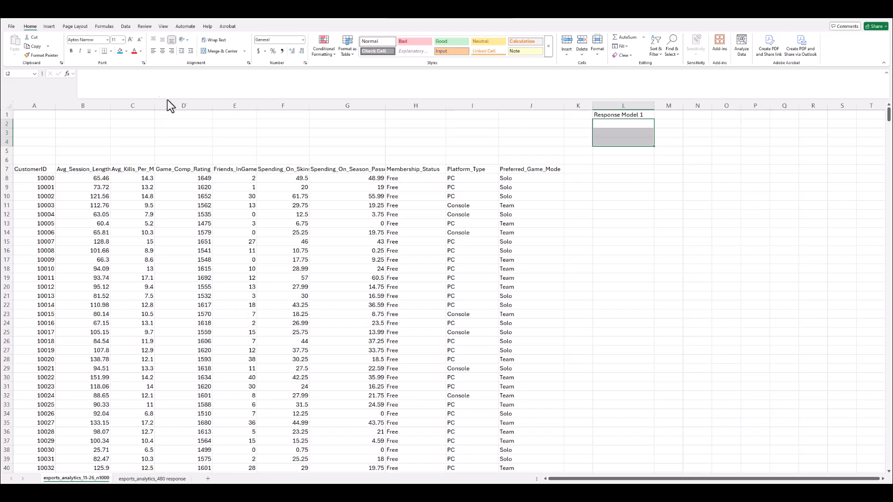
click(125, 52)
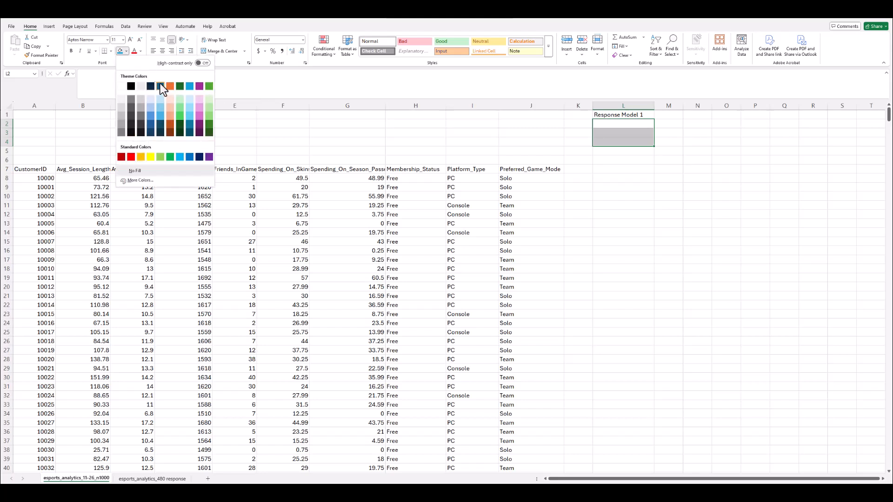
click(159, 108)
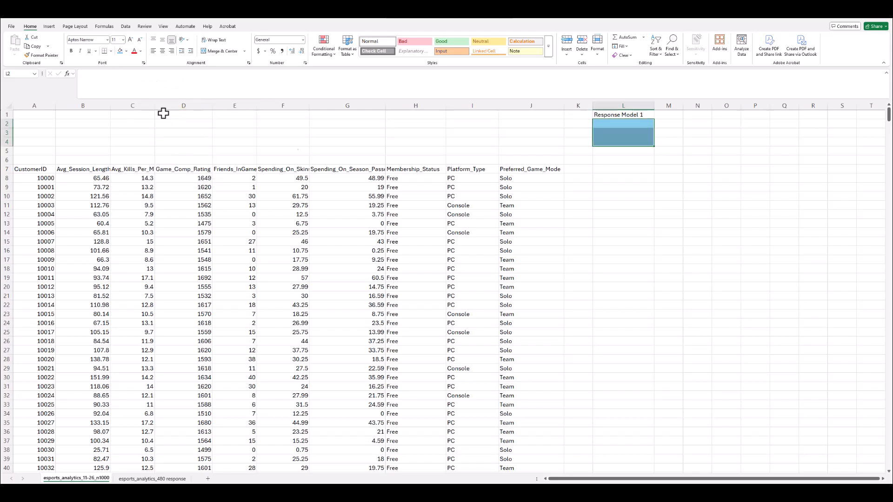
- Enter the label "<-- B if Free" in cell M2, beside the first coefficient cell
click(669, 120)
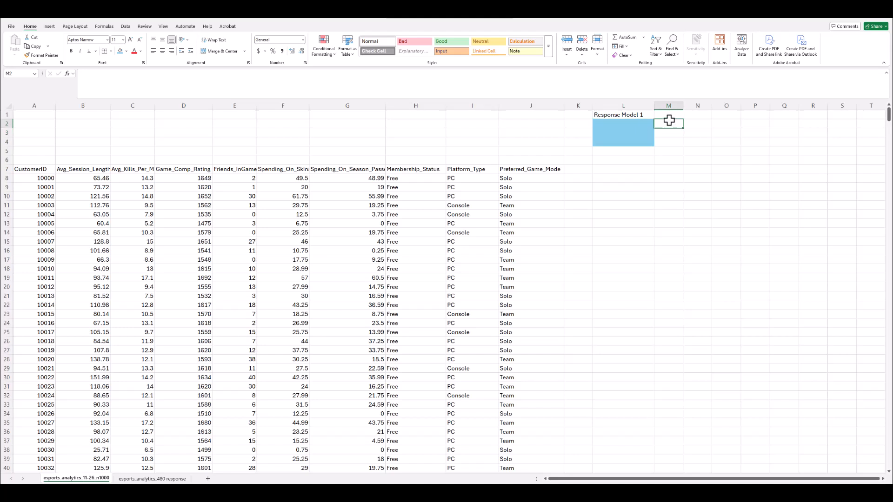
text(<-- B if)
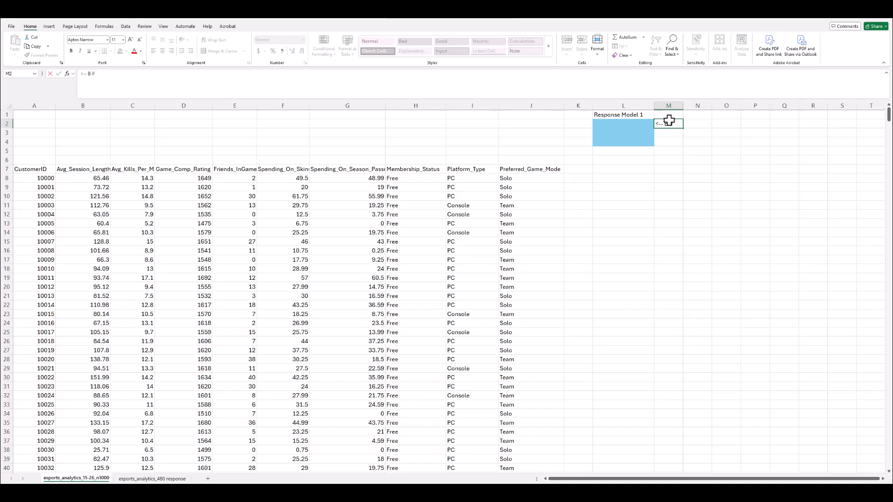
text( Free)
key(Return)
- Enter the label "<-- B if BattlePass" in cell M3, correcting the capitalization of Pass
text(<-- B)
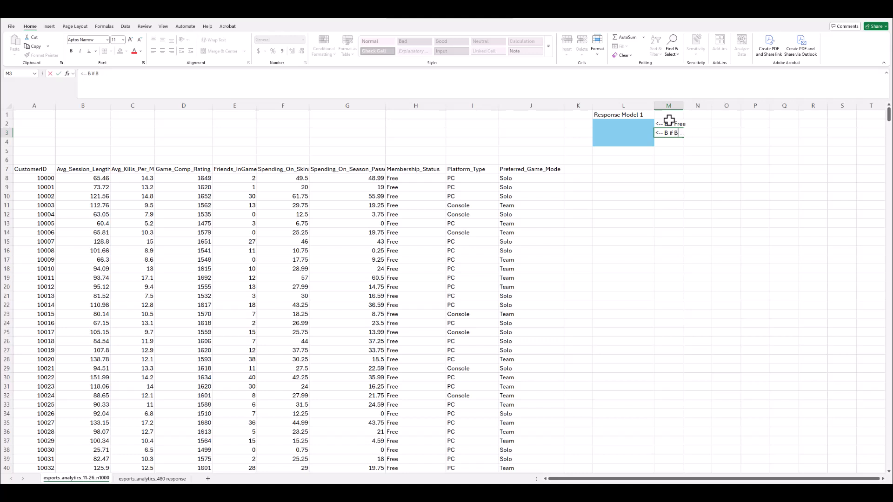
text(if BattlePAss)
key(Return)
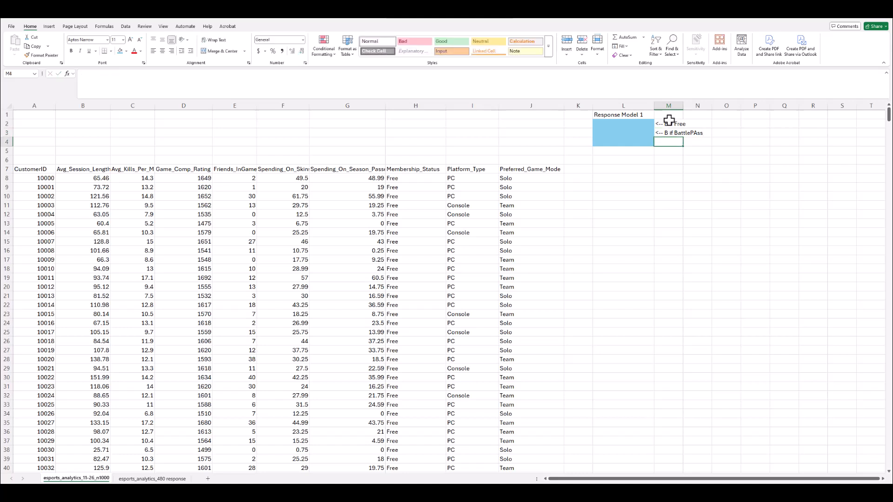
key(Up)
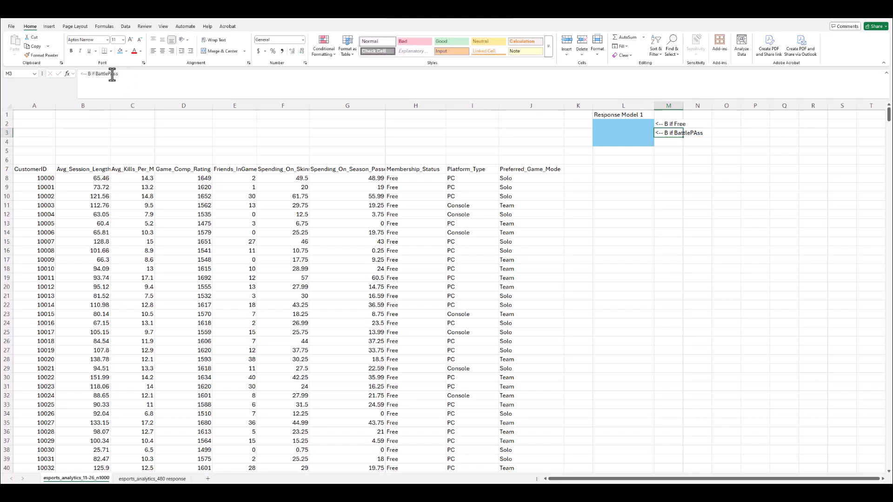
click(112, 75)
key(BackSpace)
text(a)
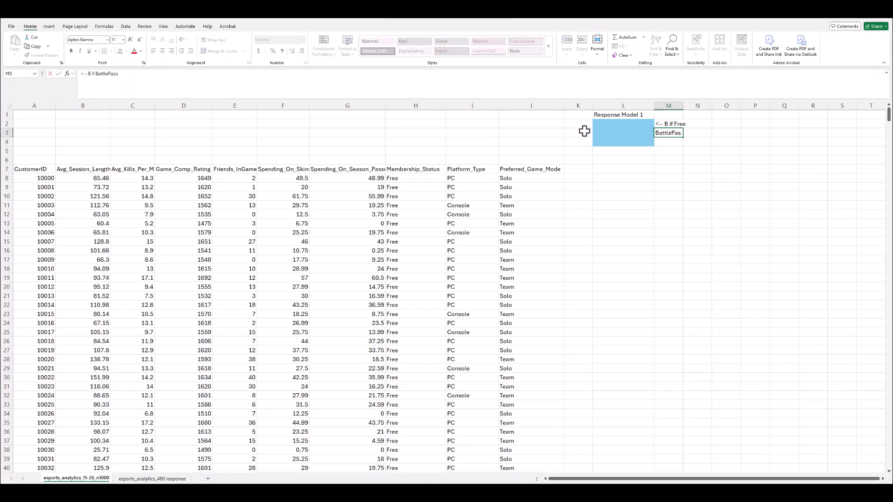
key(Return)
- Enter the label "<-- B EliteBattlePass" in cell M4
text(<-- B EliteBattlePA)
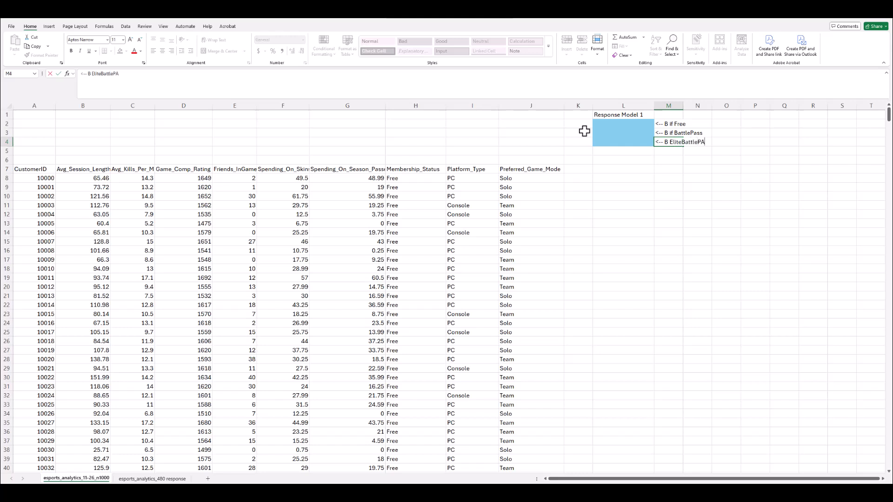
text(s)
key(Return)
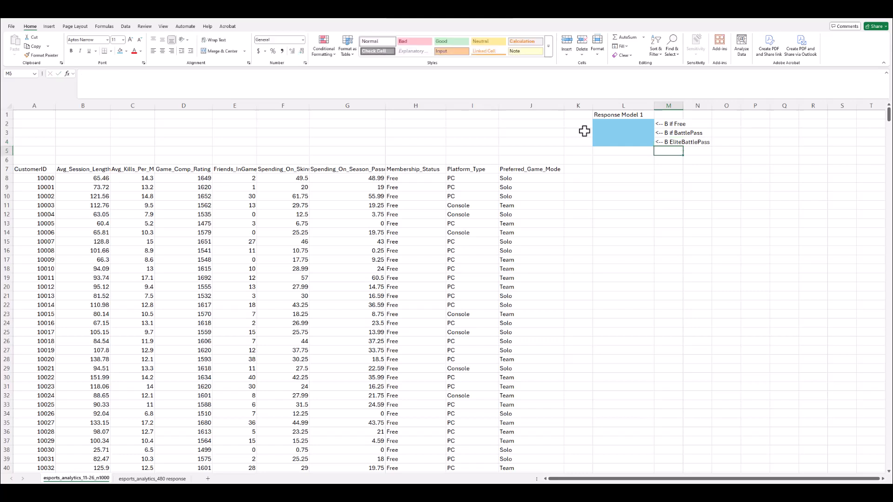
- Enter the coefficients 2, 5 and 10 in cells L2, L3 and L4
click(626, 123)
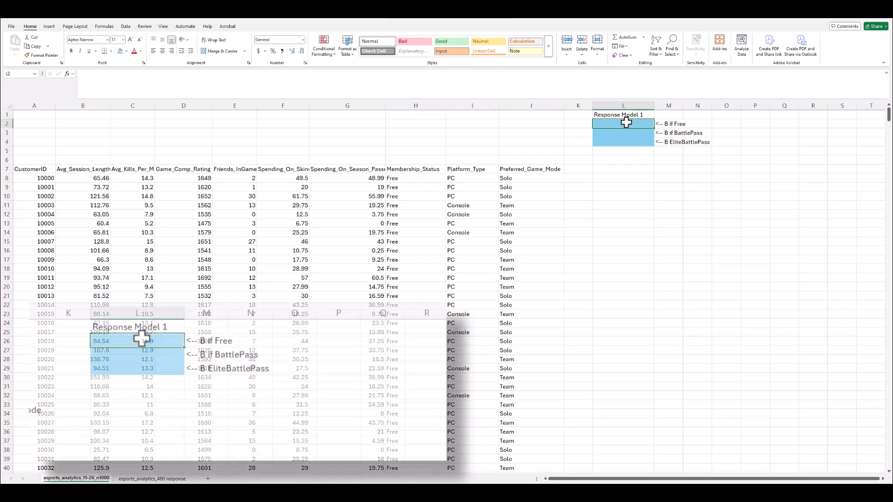
text(2)
key(Return)
text(5)
key(Return)
text(10)
key(Return)
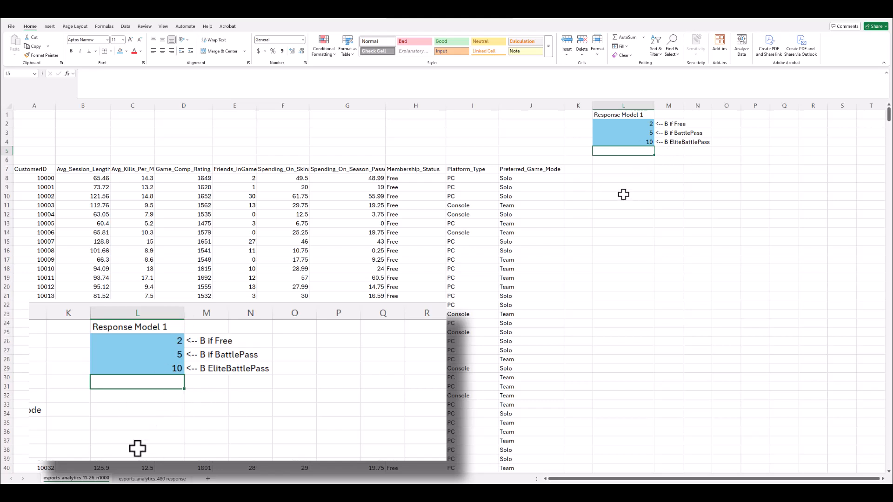
- Enter the column header "Predictions" in cell L7
click(630, 170)
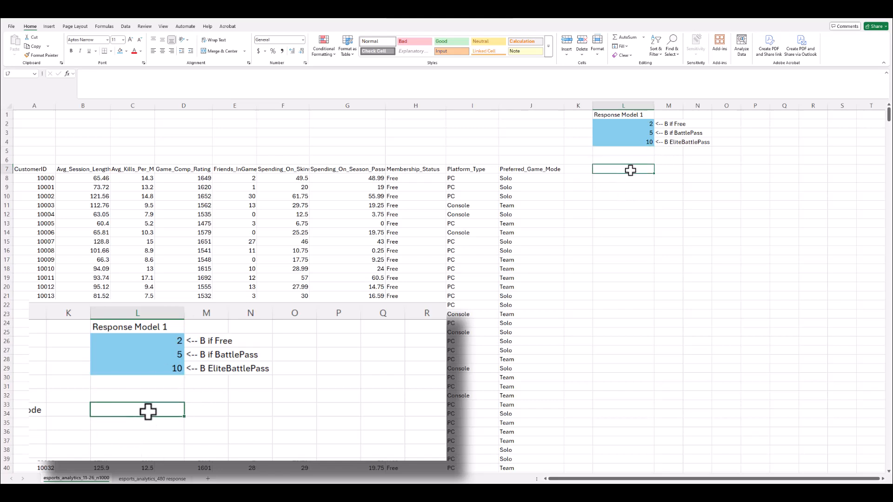
text(Predictions)
key(Return)
click(630, 170)
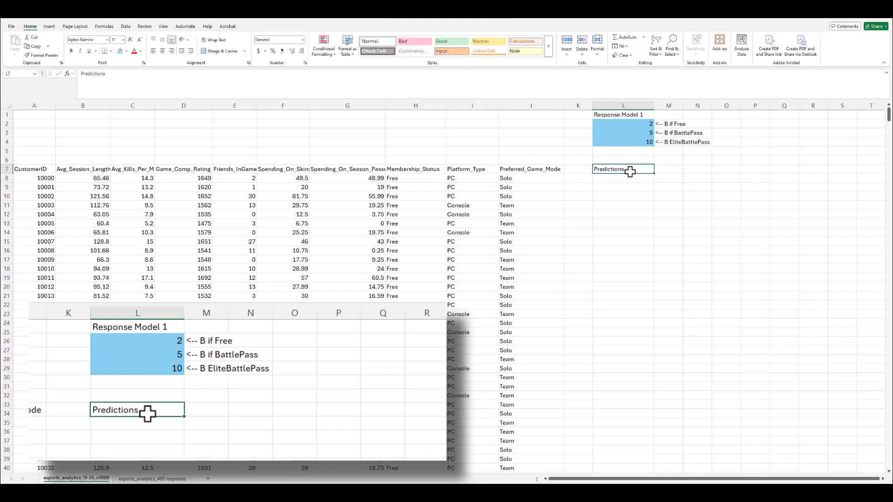
click(626, 179)
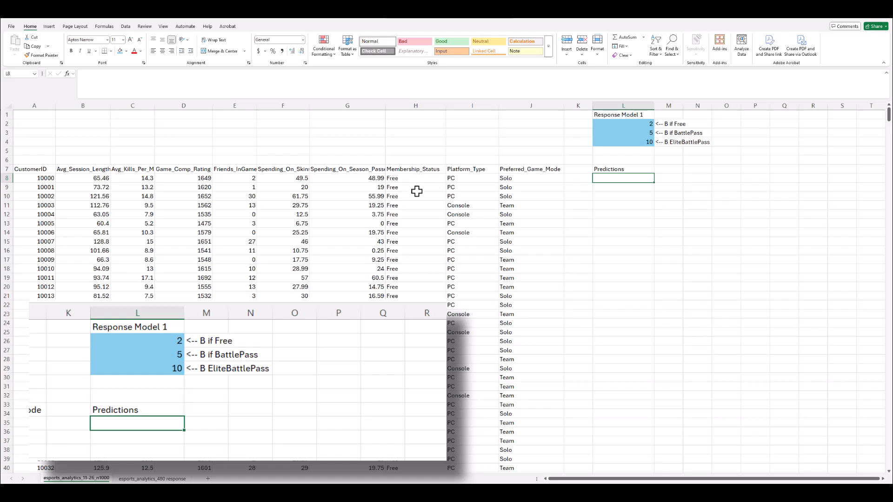
drag(413, 179, 414, 333)
drag(634, 124, 635, 142)
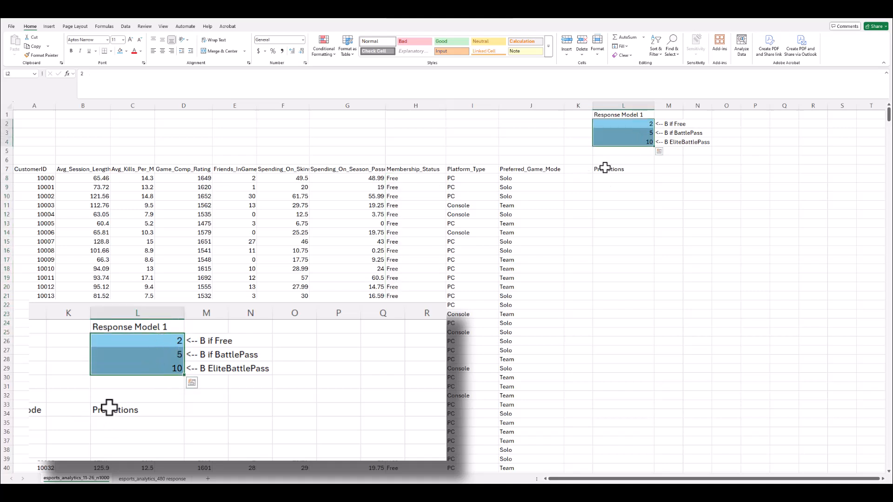
drag(627, 125, 621, 143)
- Enter the lookup labels Free, BattlePass and EliteBattlePass in K2:K4 and autofit column K
click(580, 122)
text(Free)
key(Return)
text(Bsat)
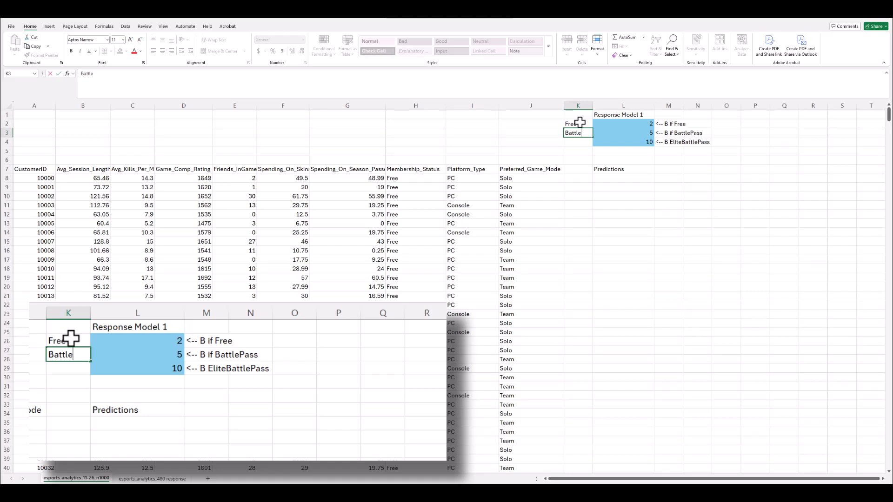
text(lePass)
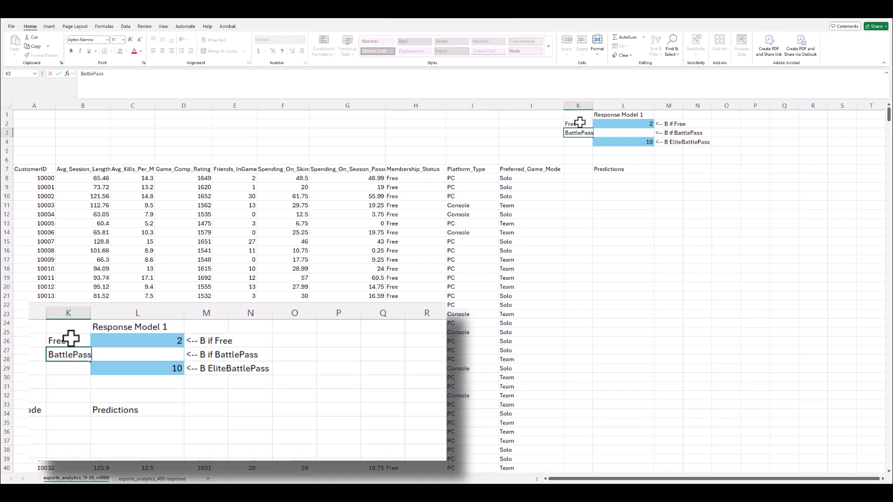
key(Return)
text(Elite)
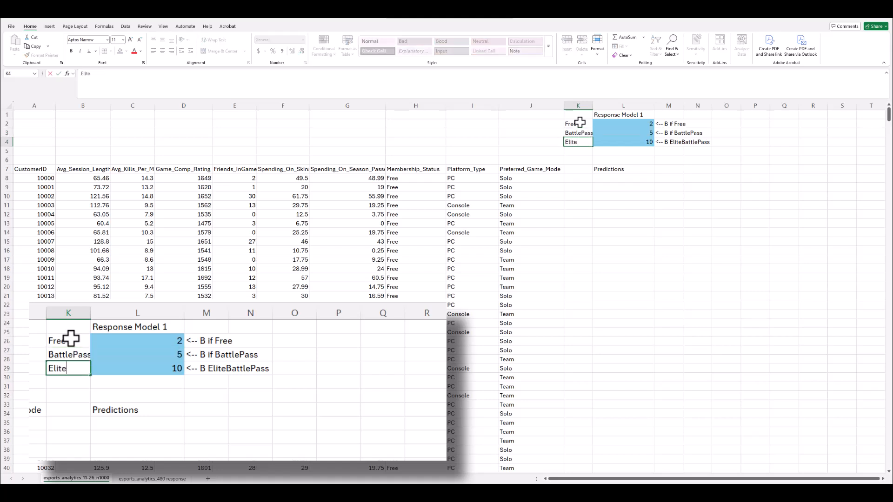
text(Battle)
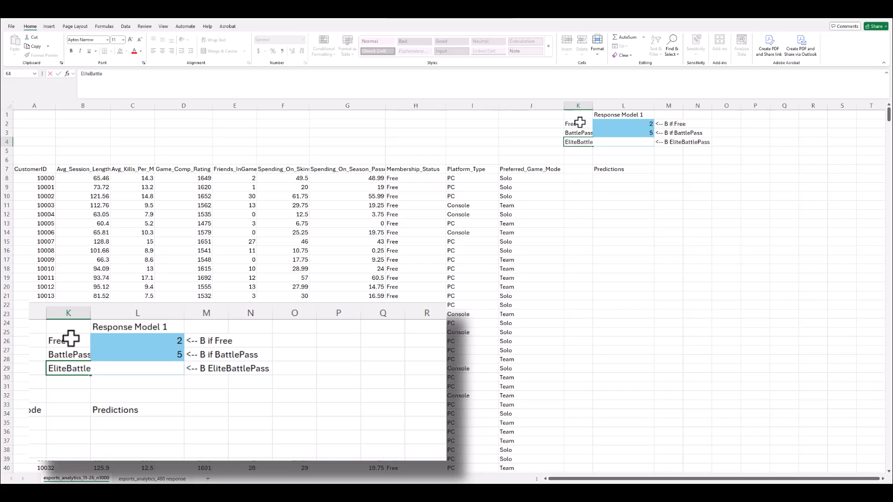
text(Pass)
key(Return)
double_click(593, 106)
drag(579, 125, 590, 142)
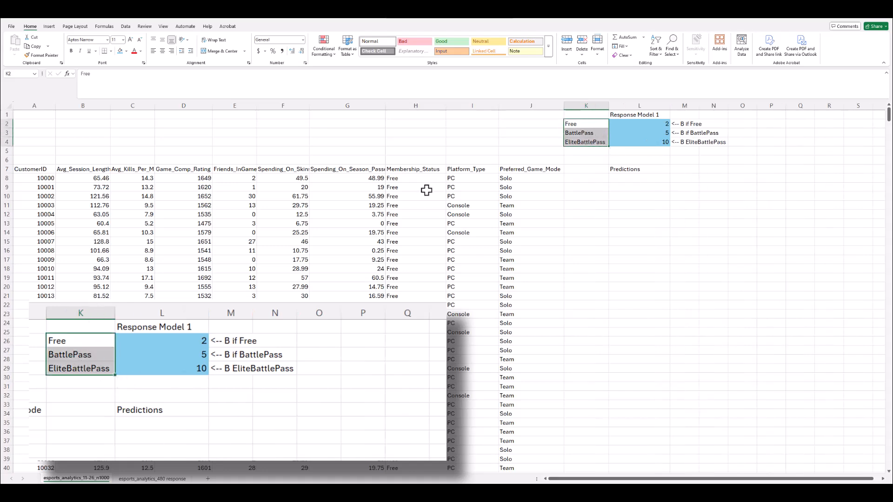
mouse_move(889, 117)
mouse_down()
mouse_move(884, 448)
mouse_move(888, 105)
mouse_up()
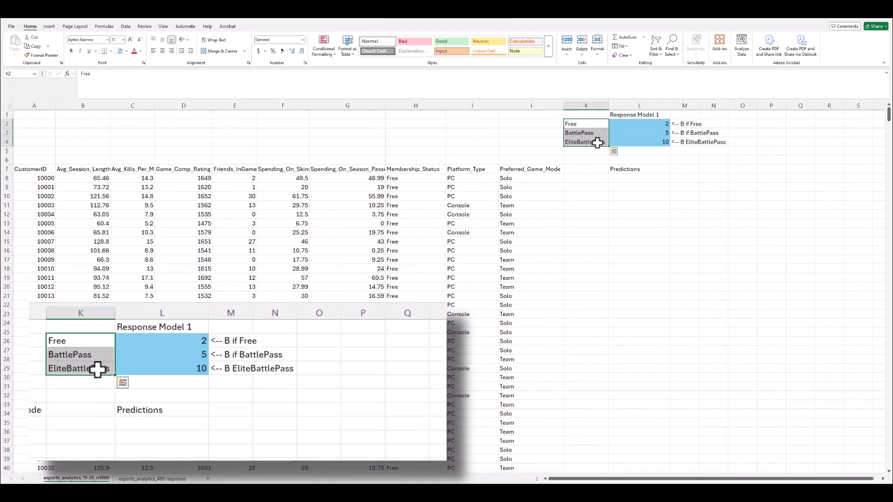
- Enter =VLOOKUP(H8,$K$2:$L$4,2,FALSE) in L8 and fill it down the Predictions column to the last customer row
click(628, 179)
text(=)
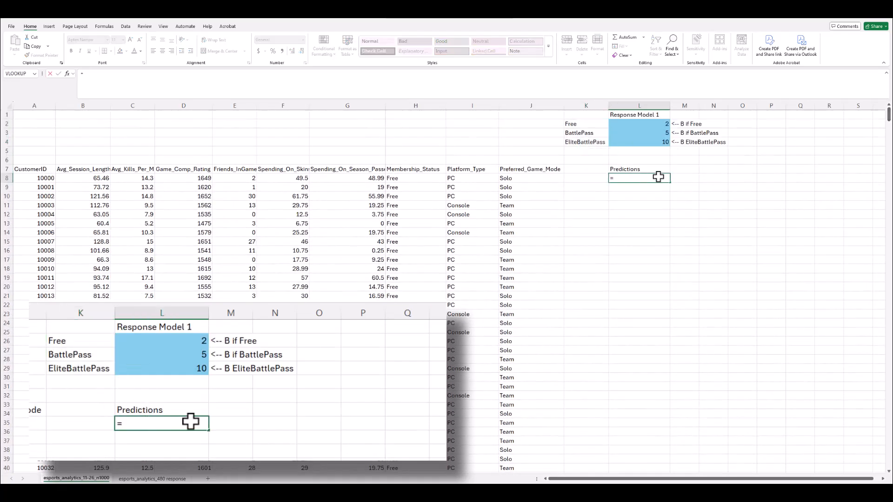
text(vlookup()
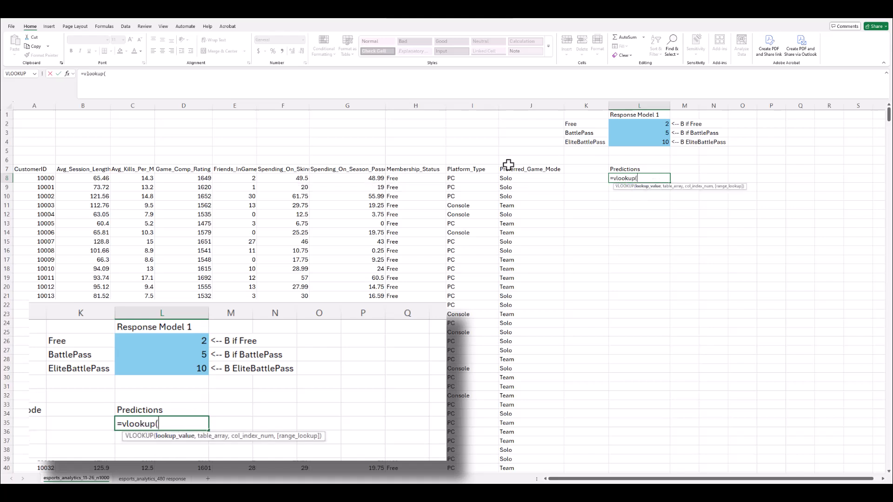
click(405, 179)
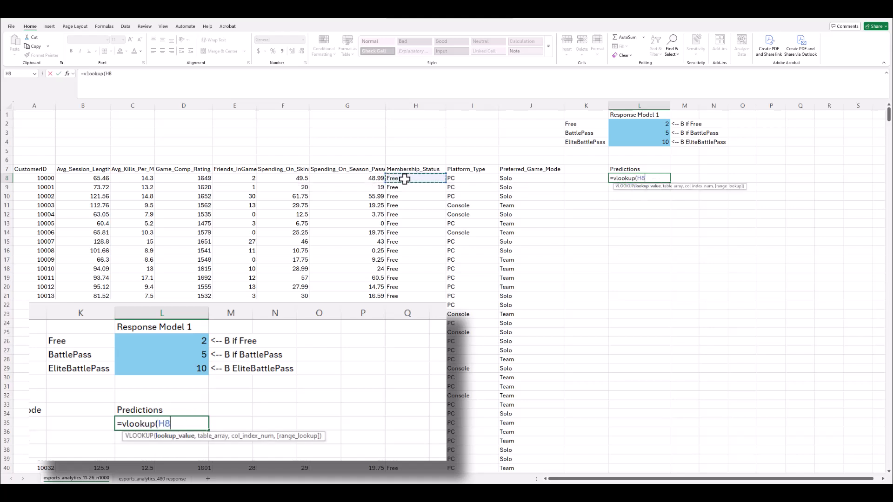
text(,)
click(582, 126)
drag(581, 127, 620, 141)
key(F4)
text(,2,)
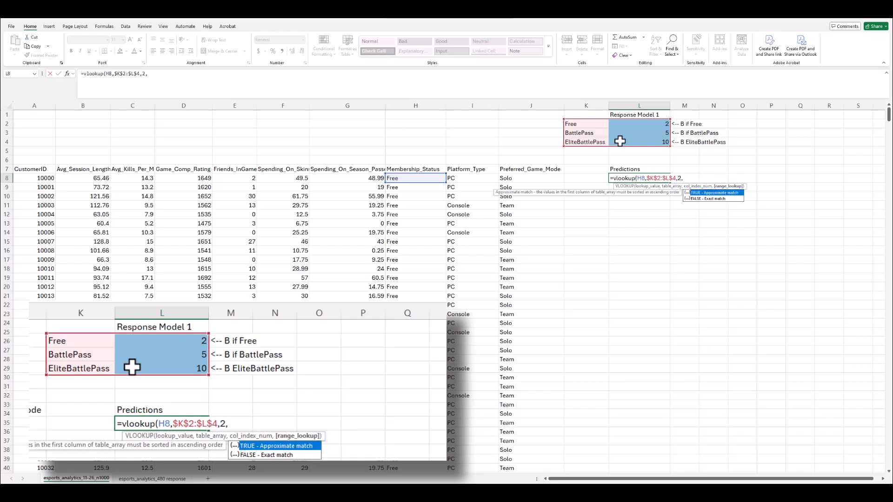
text(FALSE))
key(ctrl+Return)
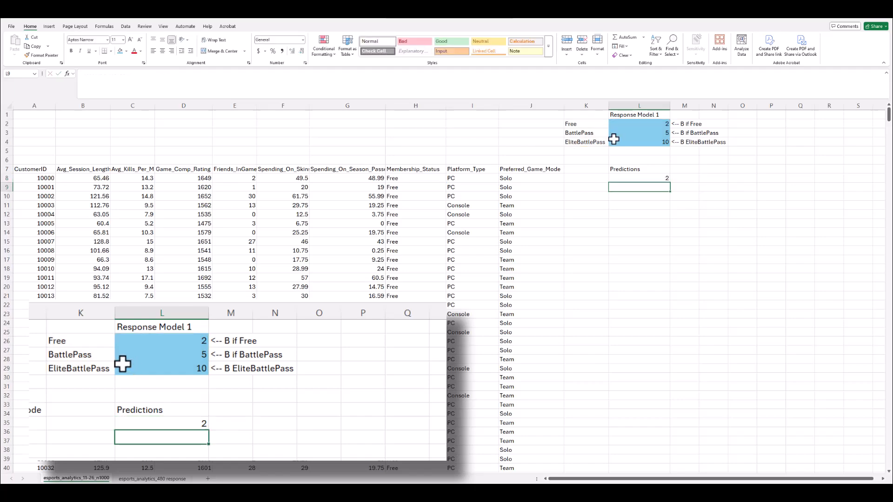
drag(670, 183, 664, 482)
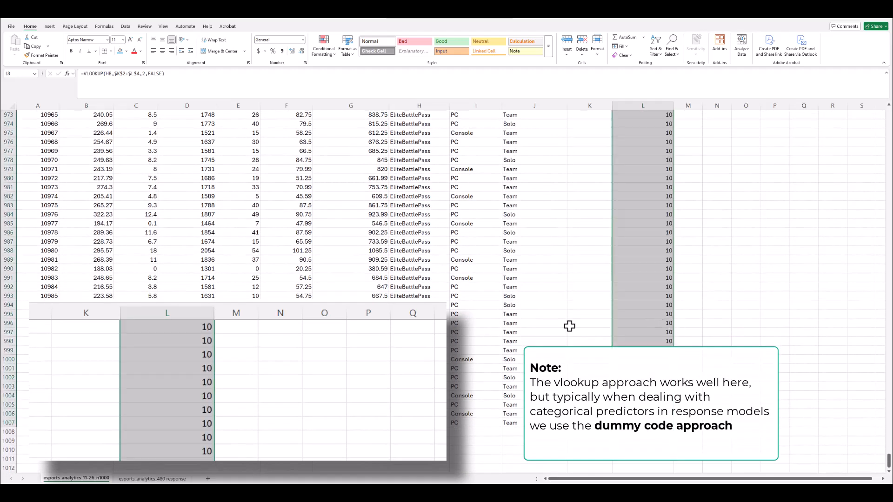
drag(889, 462, 889, 113)
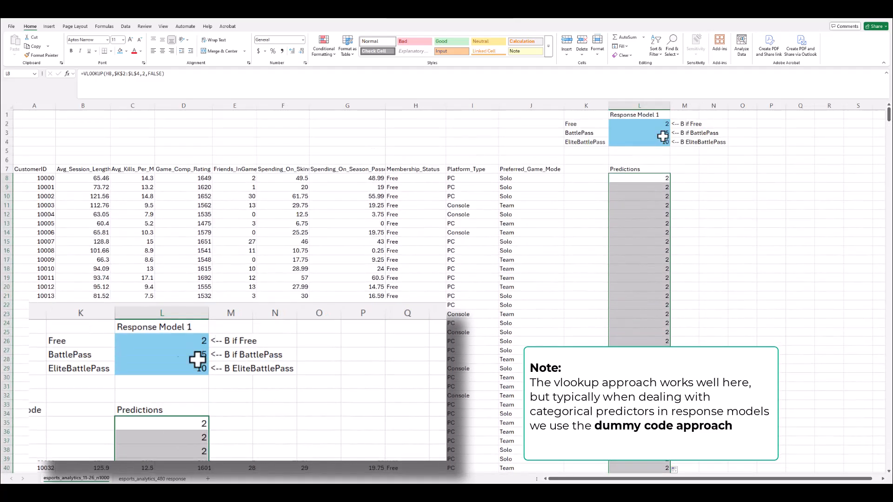
- Set the Free coefficient in L2 to 5 and the BattlePass coefficient in L3 to 8
click(655, 124)
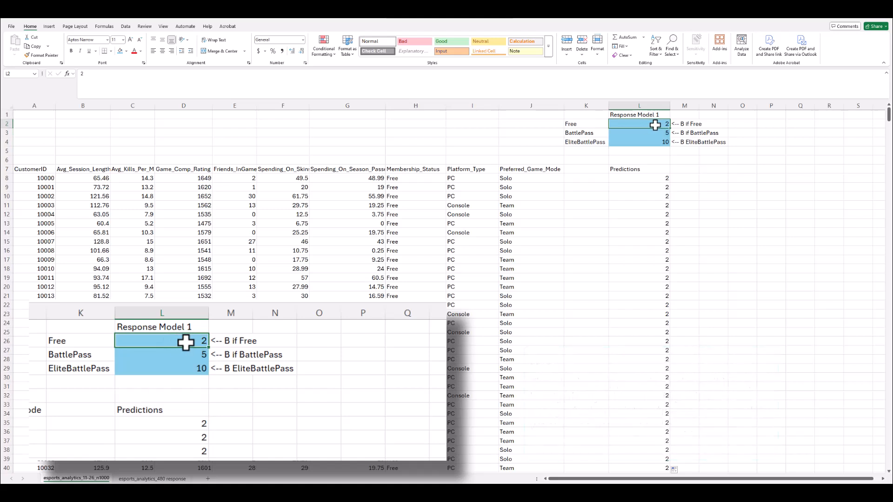
text(5)
key(Return)
text(8)
key(Return)
click(654, 177)
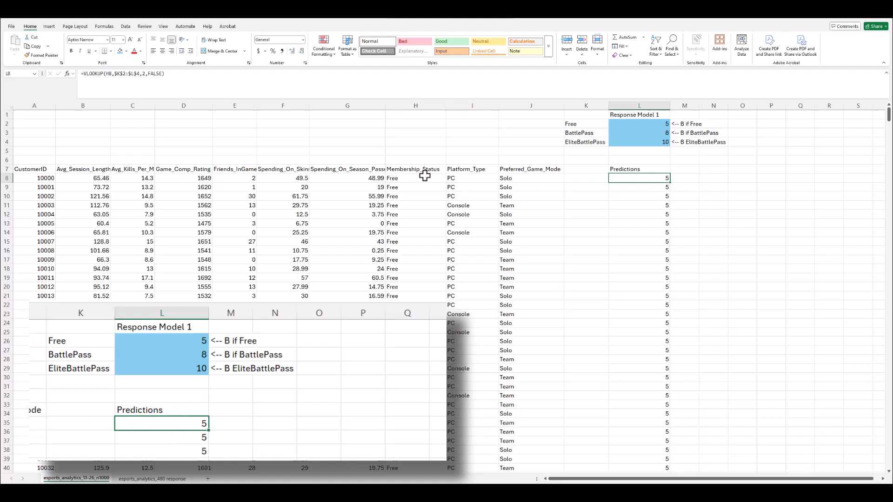
click(302, 180)
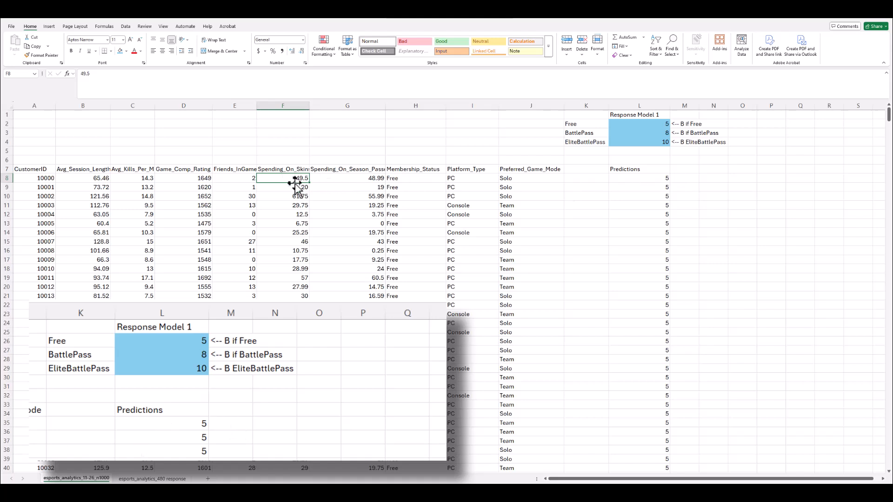
click(641, 179)
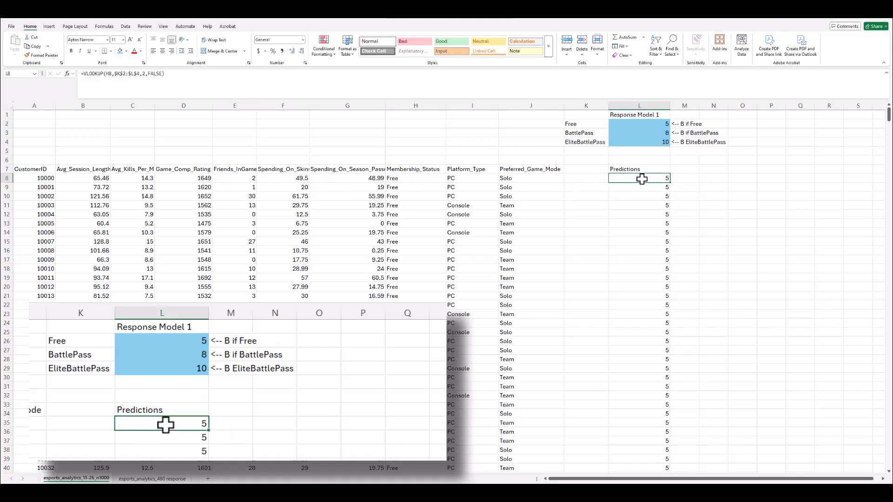
- Enter the column header "Prediction Error (abs)" in M7 and widen column M to fit it
drag(698, 106, 712, 106)
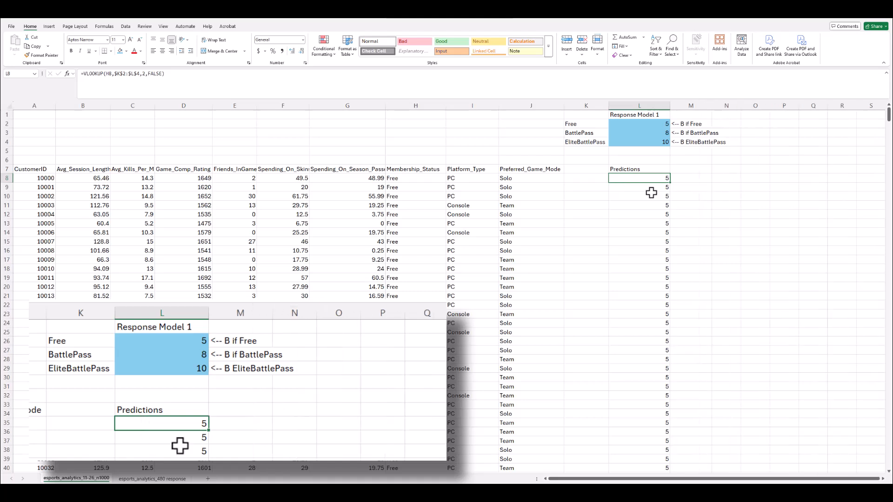
click(691, 169)
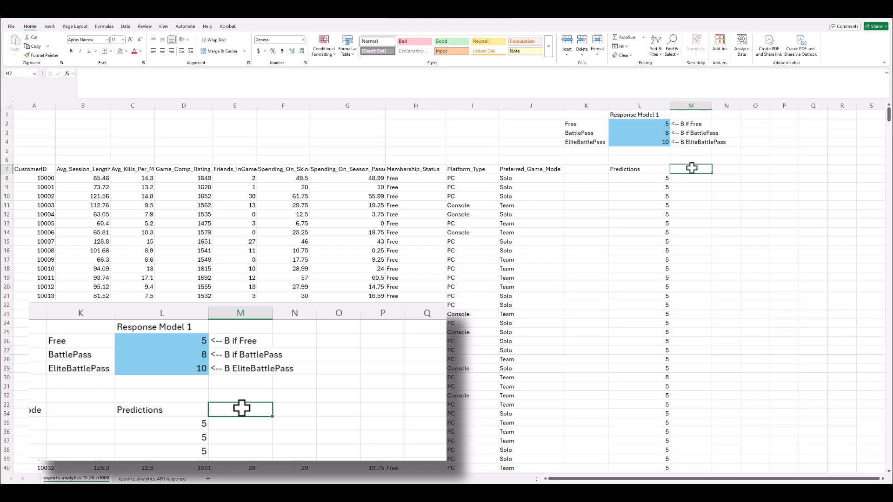
text(Prediction Error (abs)
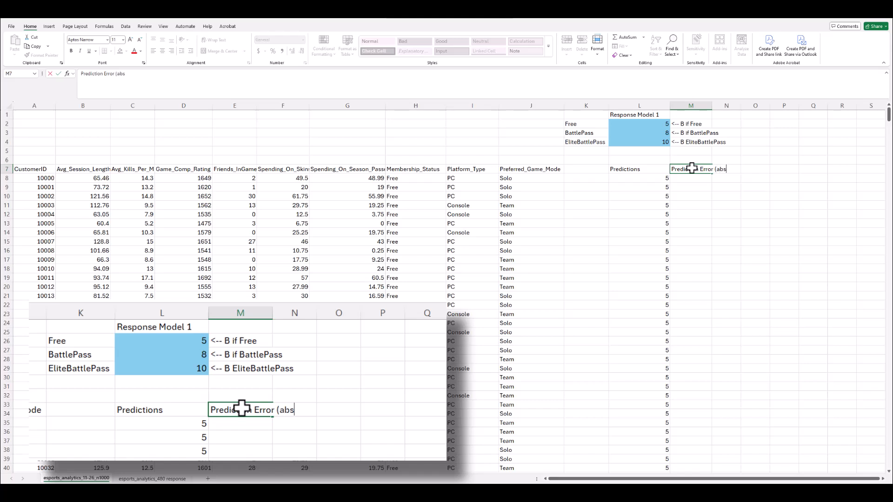
click(705, 106)
drag(711, 106, 734, 109)
- Enter =ABS(F8-L8) in M8 and fill it down the Prediction Error (abs) column
click(710, 178)
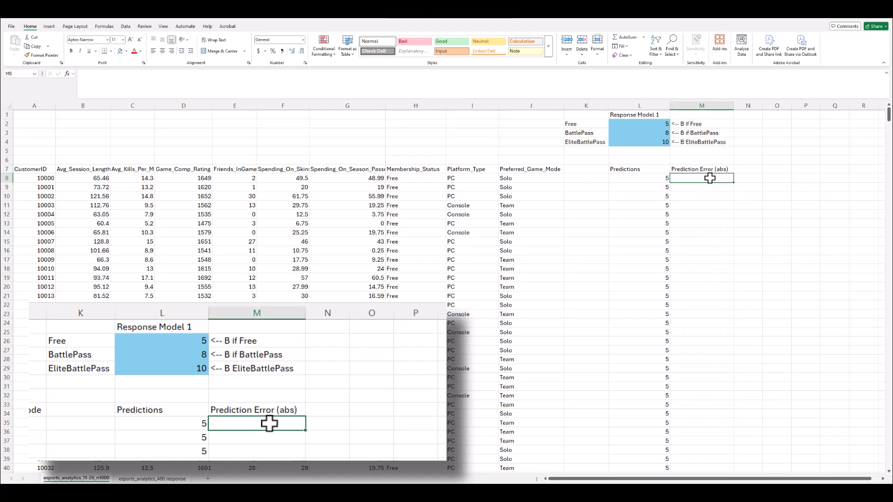
text(=)
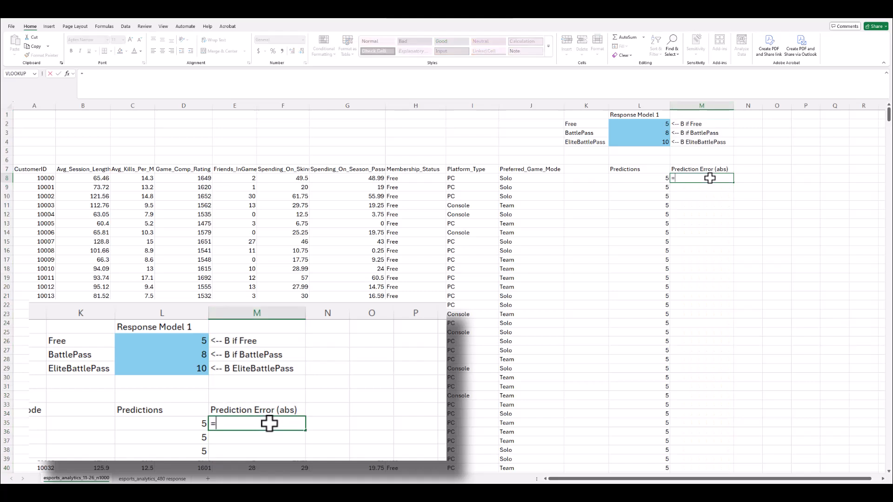
text(abs()
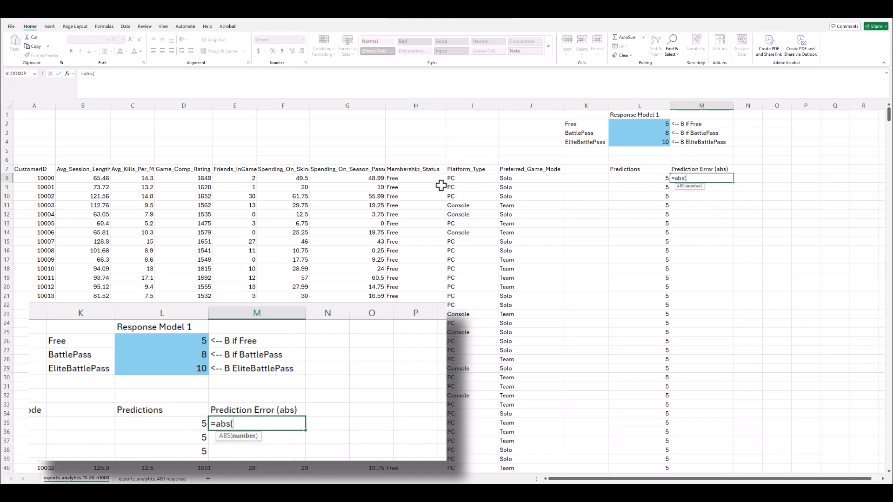
click(281, 178)
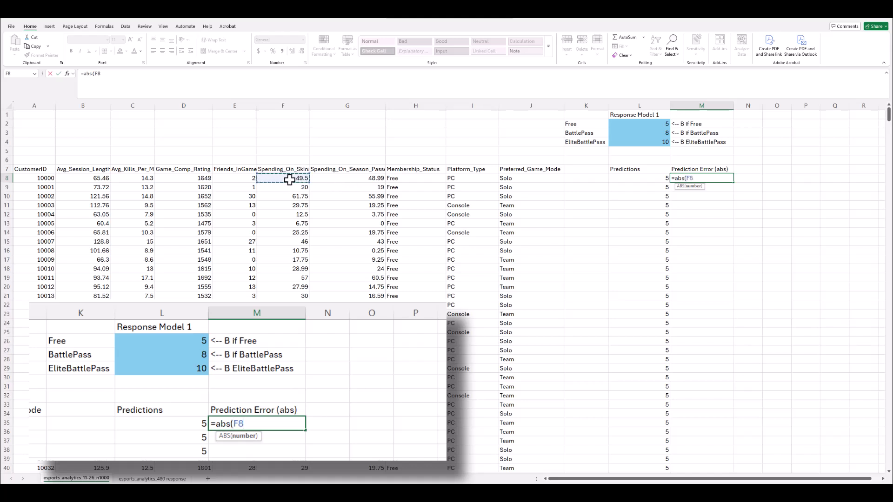
text(-)
click(640, 178)
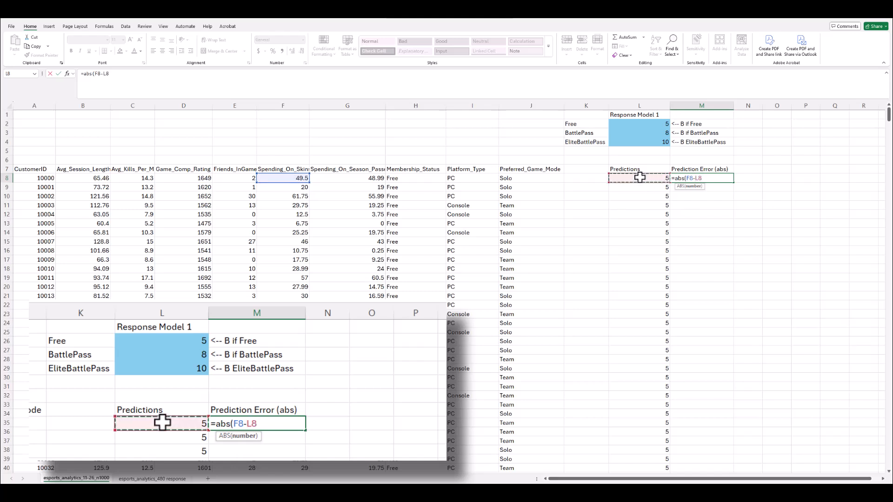
key(Return)
click(695, 178)
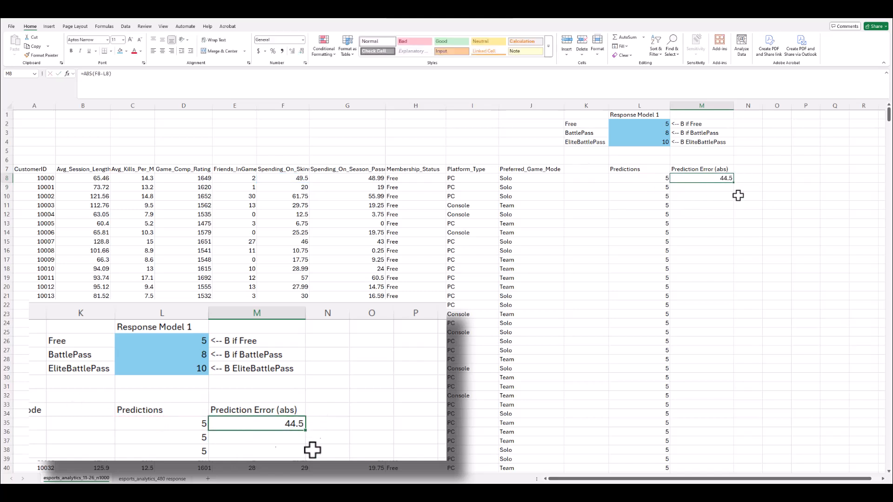
double_click(732, 182)
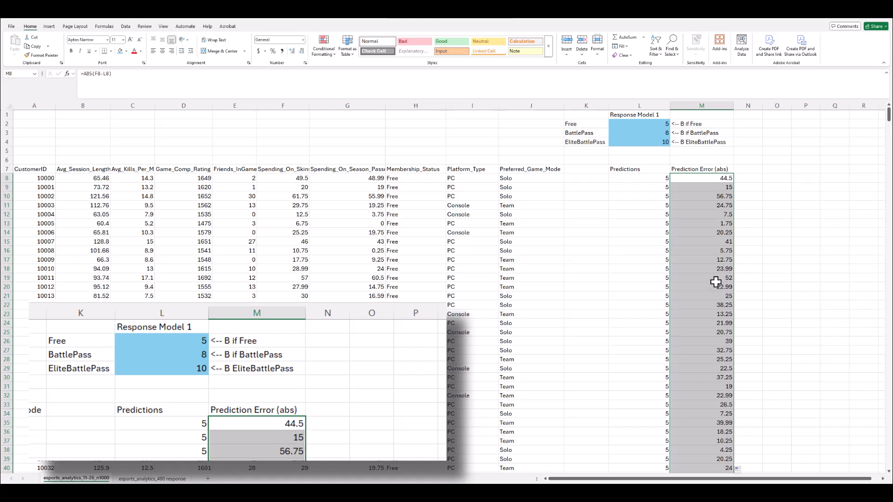
- Compare the actual skin spending in row 38 with that row's absolute prediction error
click(708, 169)
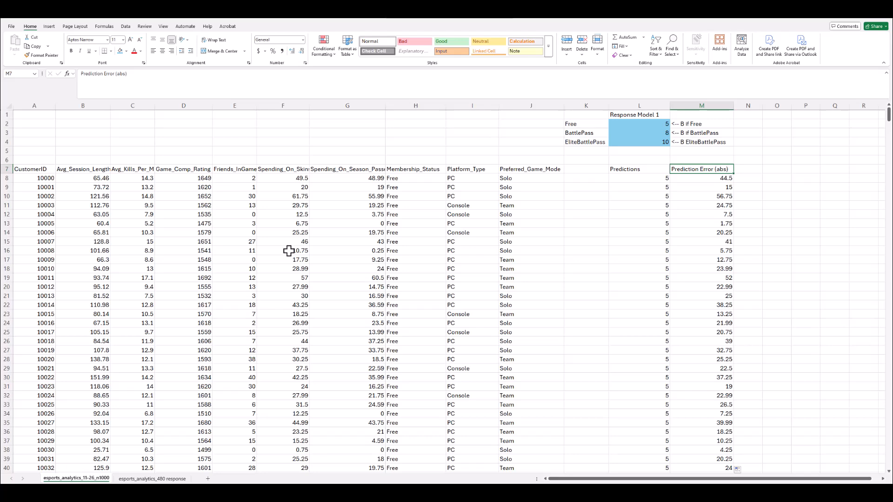
scroll(288, 251, down, 2)
scroll(289, 251, up, 2)
click(295, 450)
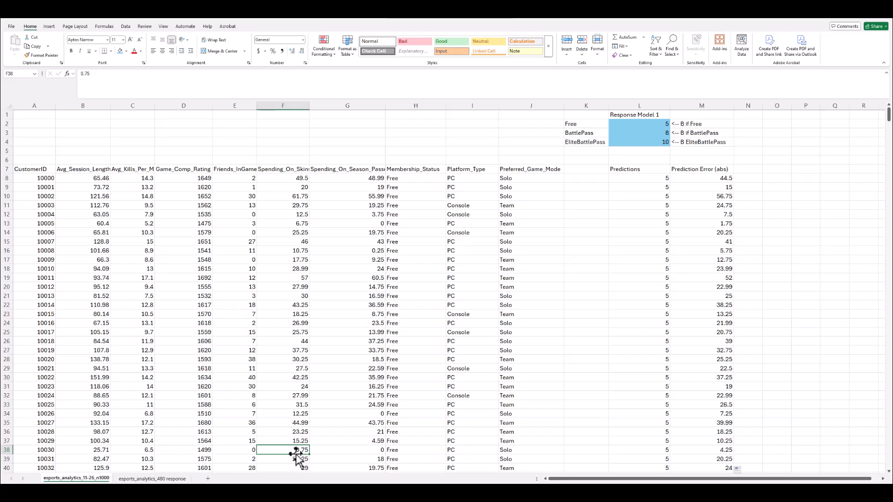
click(716, 450)
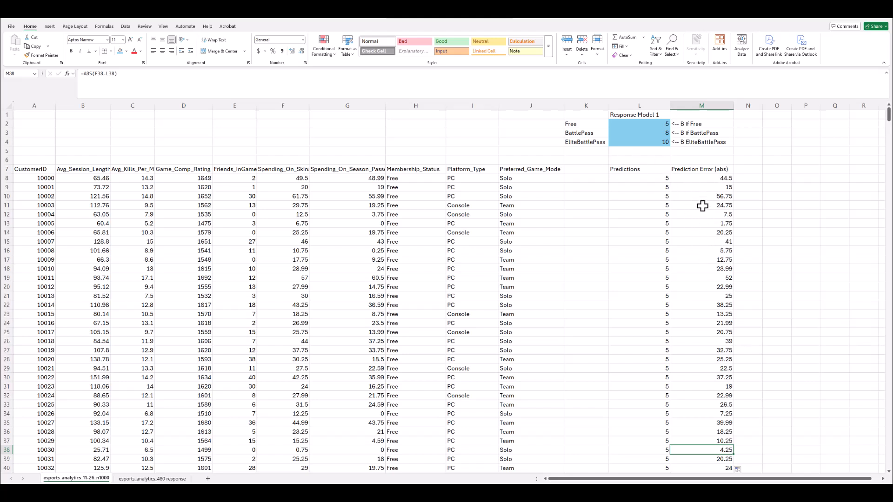
- Enter the label "Mean Absolute Error (MAE)" in cell M6
click(701, 159)
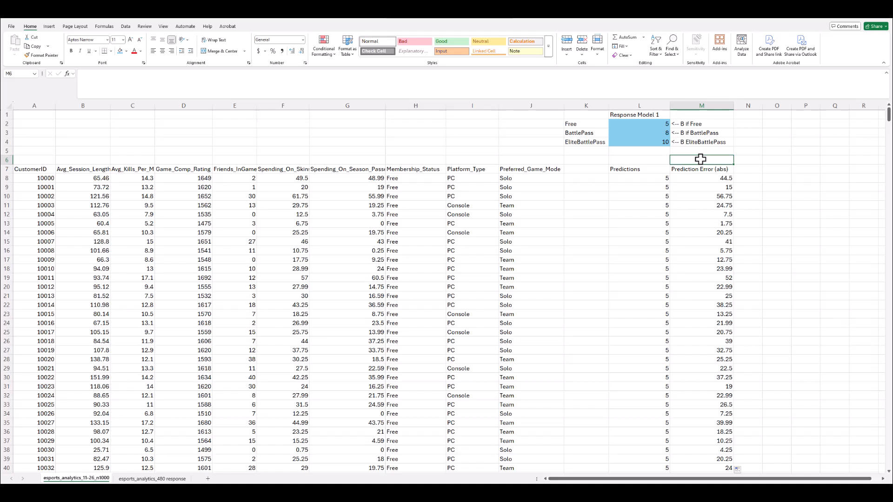
text(Mean Absolute E)
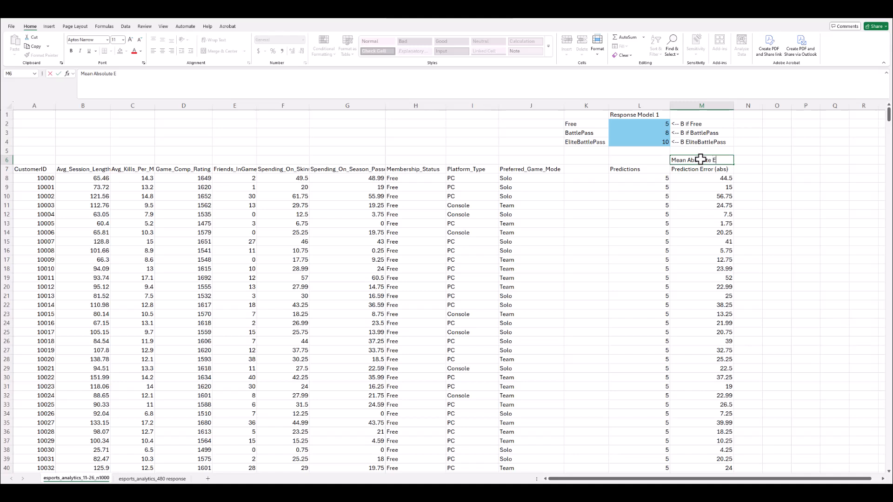
text(rror (MAE))
key(Return)
- Add the arrow prefix "<--" in front of the Mean Absolute Error (MAE) label in M6
click(640, 161)
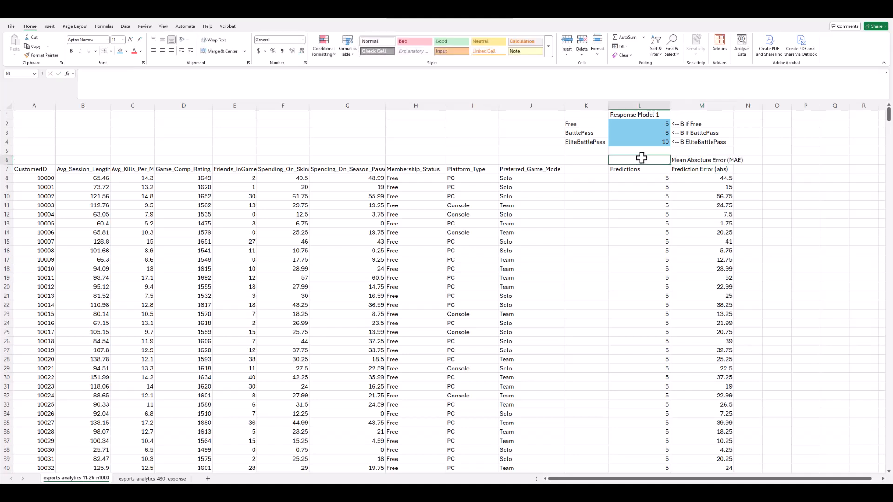
click(679, 161)
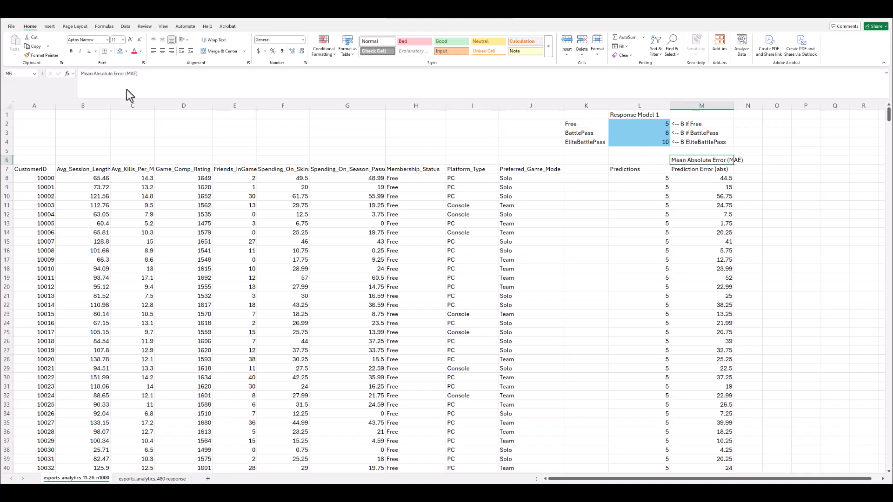
click(82, 74)
text(<--)
key(Return)
- Calculate the mean absolute error in L6 with =AVERAGE(M8:M1007)
click(644, 159)
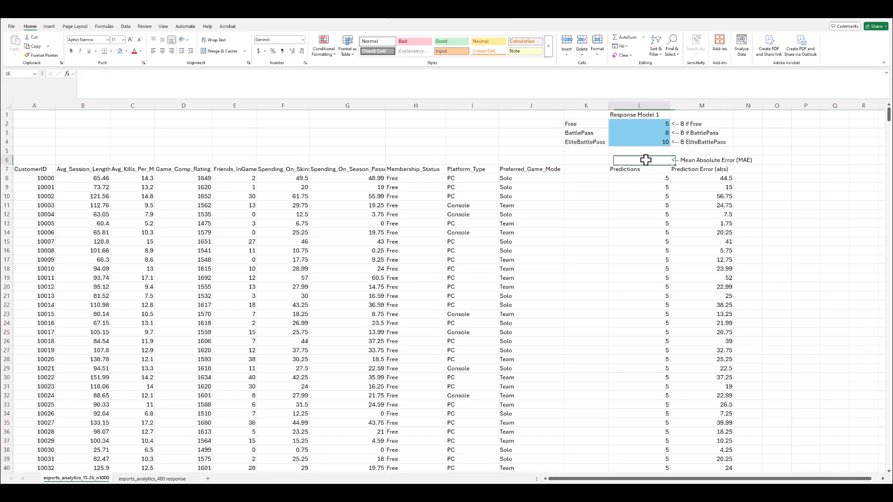
text(=average()
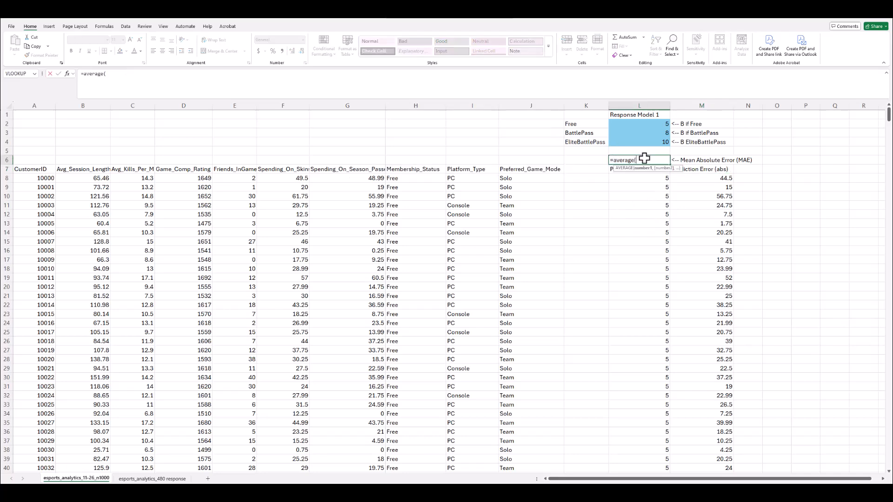
click(708, 179)
drag(708, 186, 722, 472)
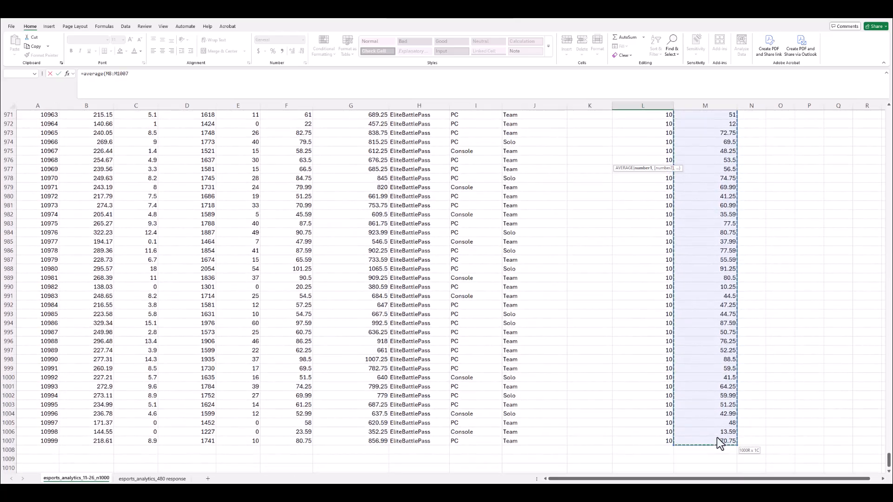
key(Return)
scroll(734, 181, up, 2)
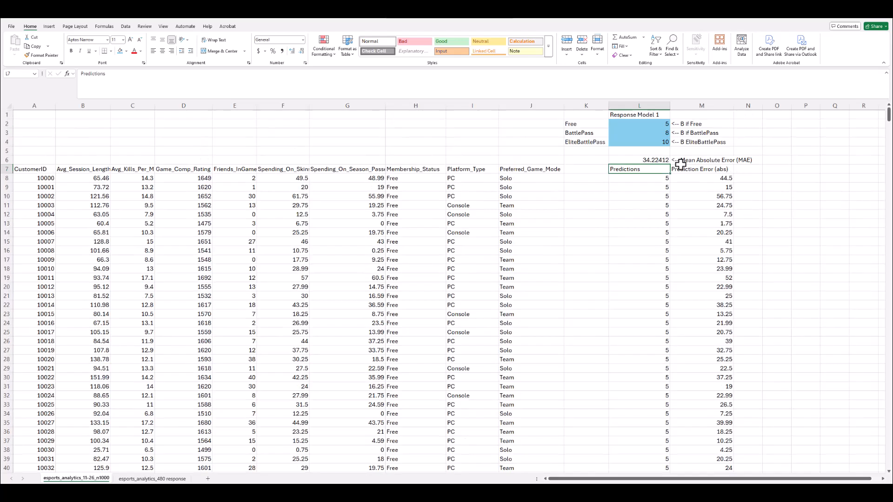
click(637, 159)
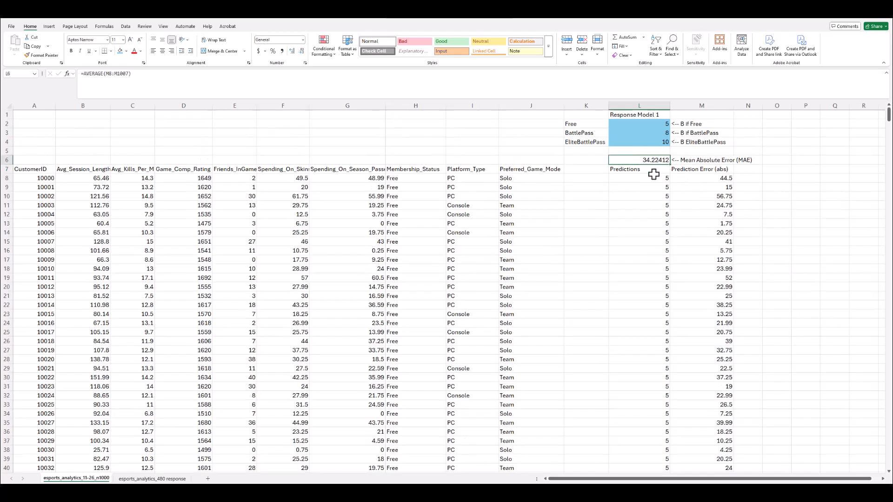
- Set the Response Model 1 coefficients in L2:L4 to 2 for Free, 44 for BattlePass and 32 for EliteBattlePass
click(641, 125)
text(2)
key(Return)
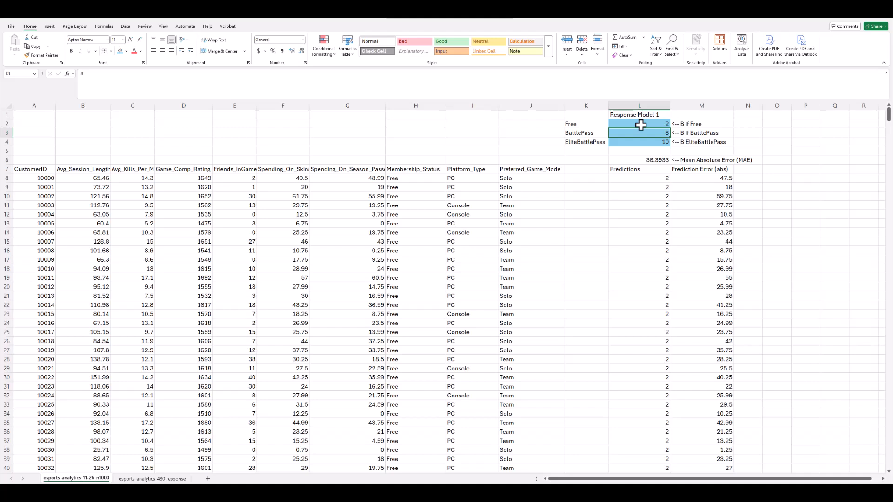
text(44)
key(Return)
text(32)
key(Return)
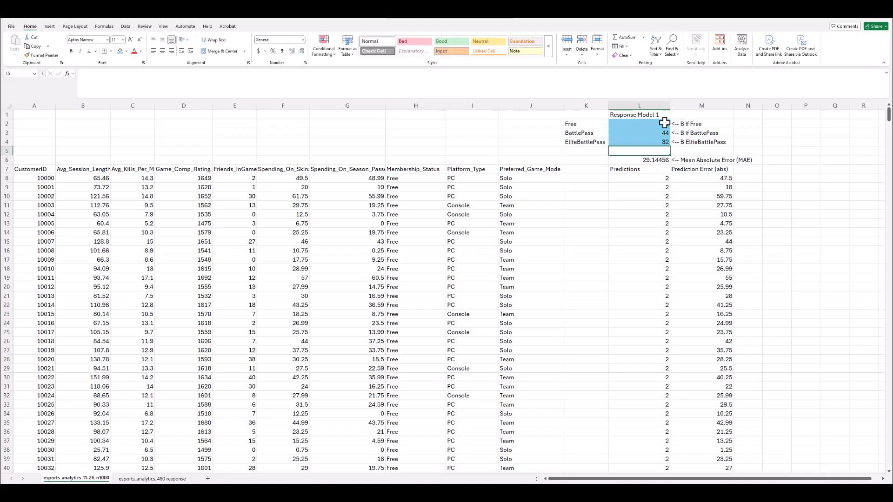
- Widen column M to fit the mean absolute error label and fill cell L6 with a darker blue
drag(661, 124, 657, 143)
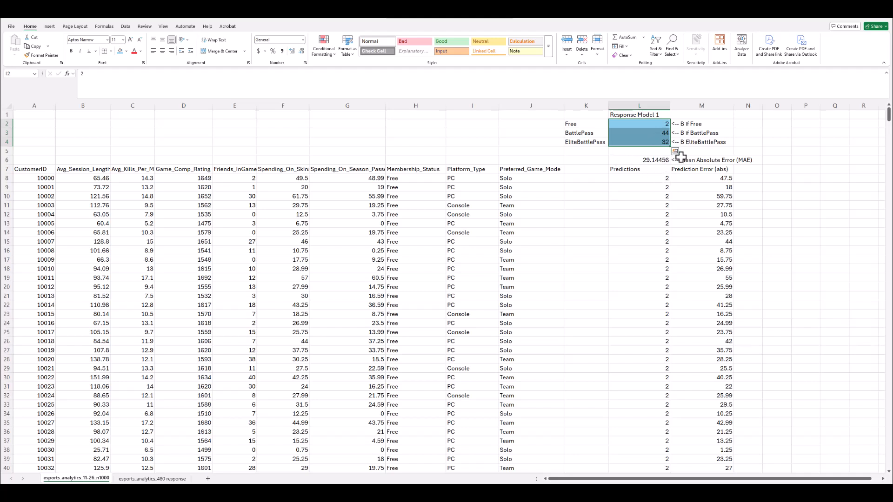
drag(734, 105, 751, 106)
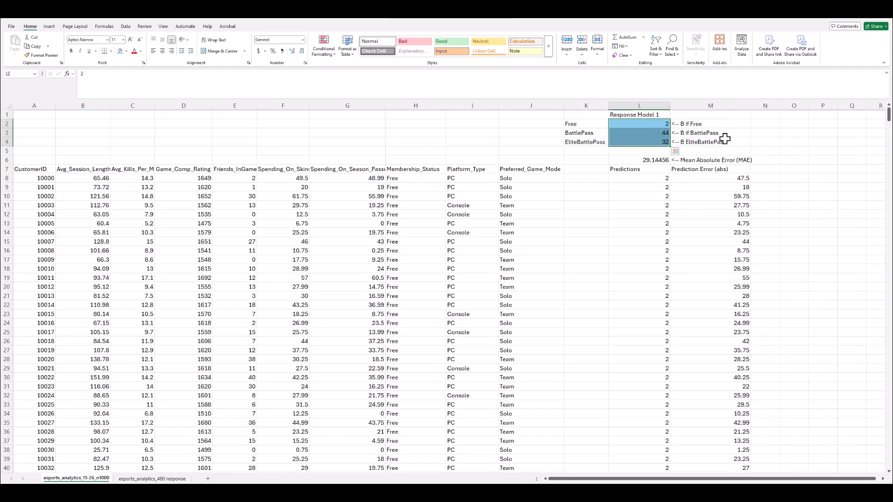
click(642, 161)
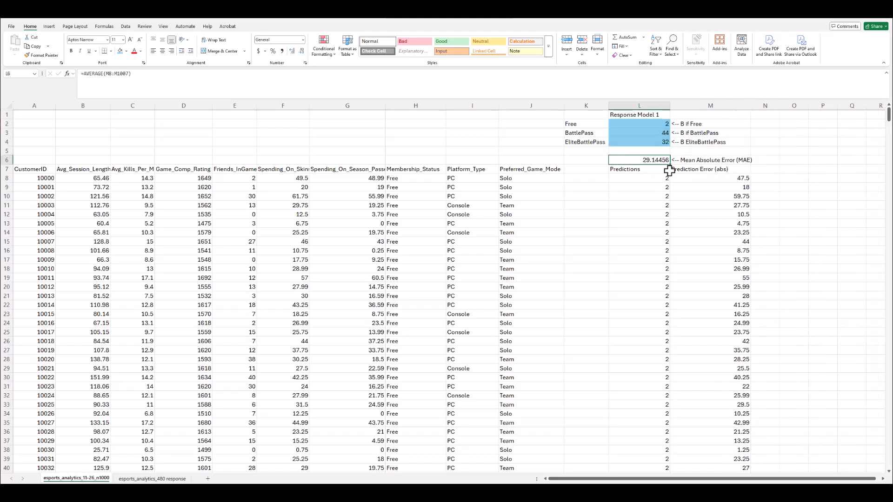
click(126, 51)
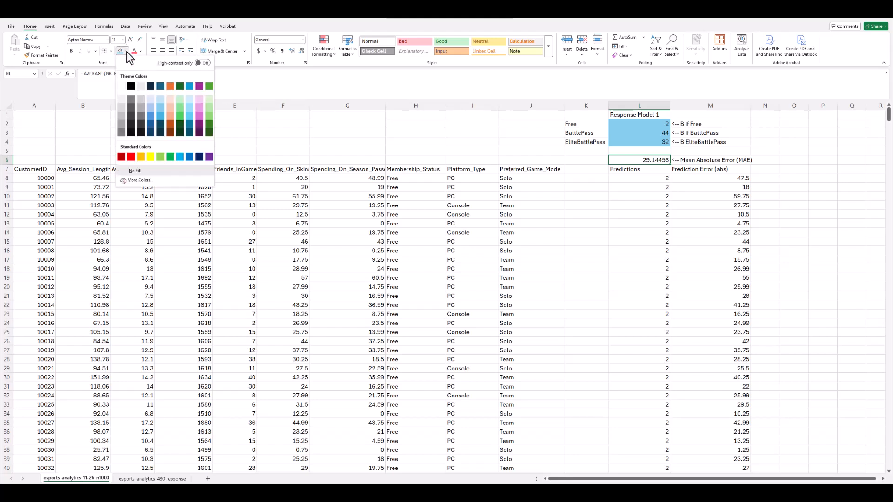
click(150, 116)
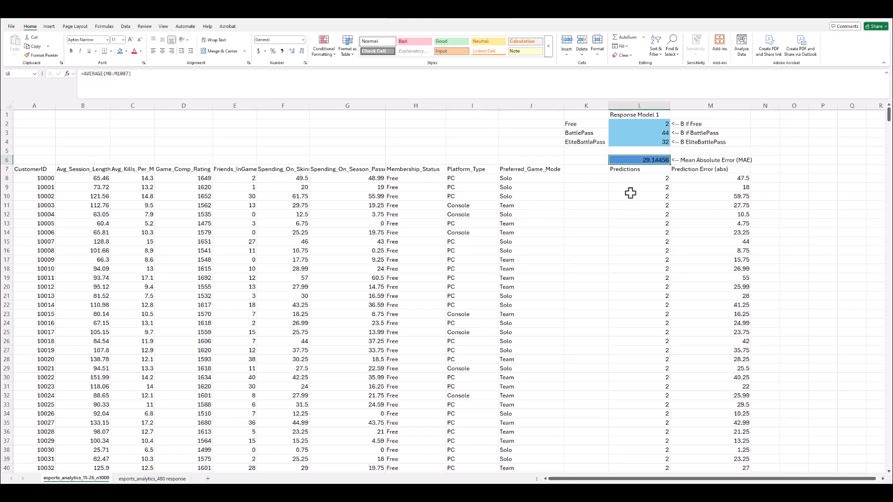
- Set the Free membership coefficient in L2 to 10
click(631, 115)
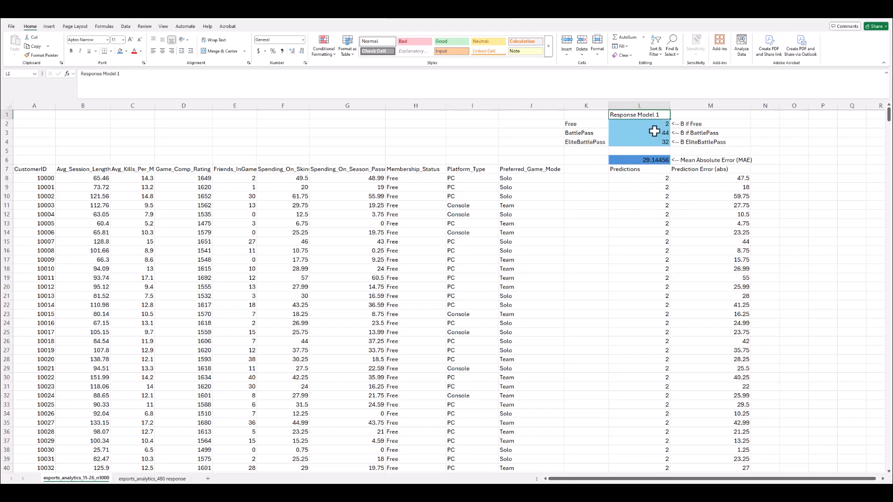
drag(648, 124, 645, 142)
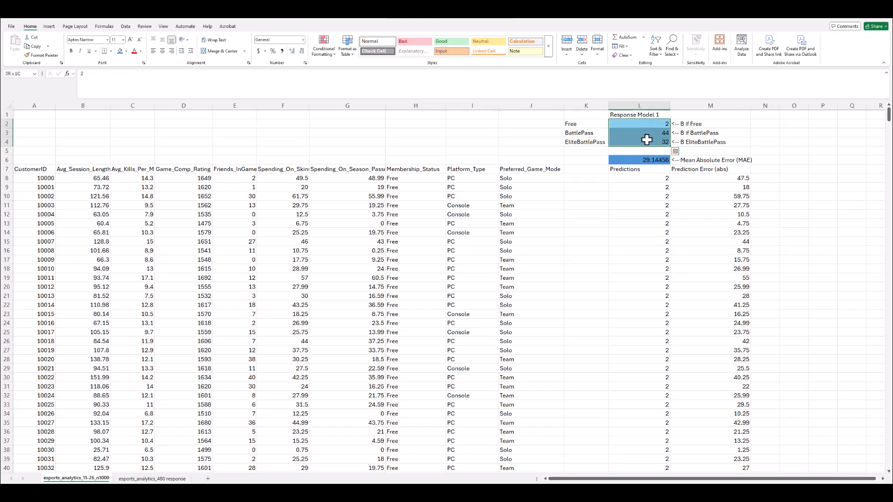
click(654, 125)
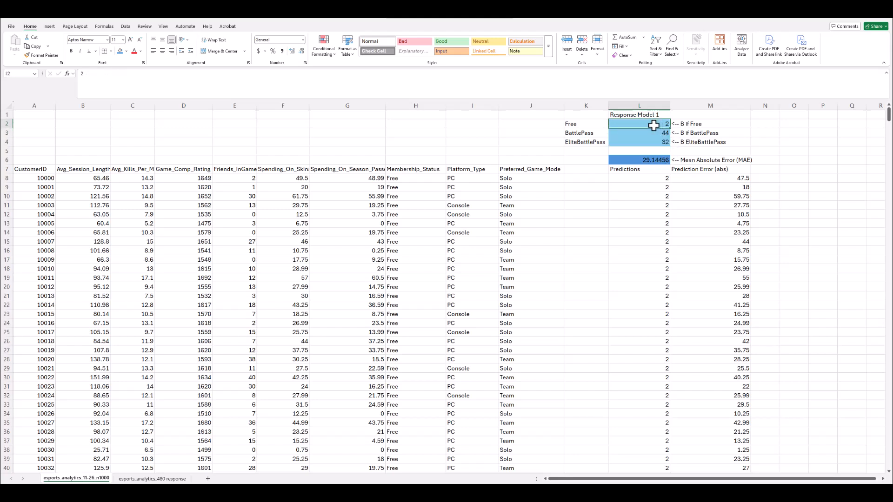
text(10)
key(Return)
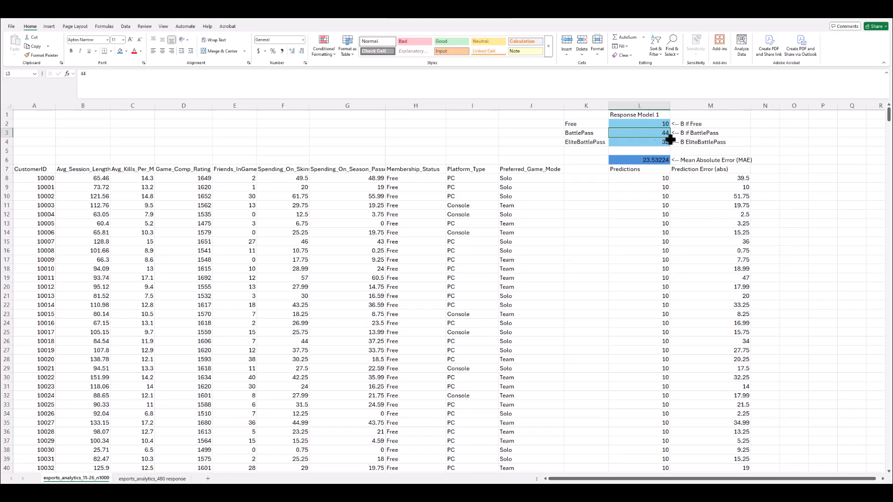
- Review Response Model 1's prediction and error columns, its three coefficients and the mean absolute error in L6
click(642, 169)
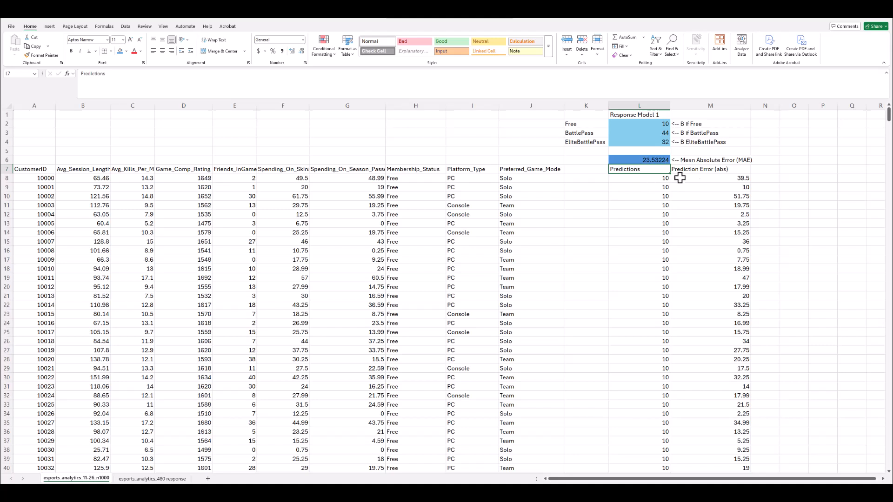
click(711, 170)
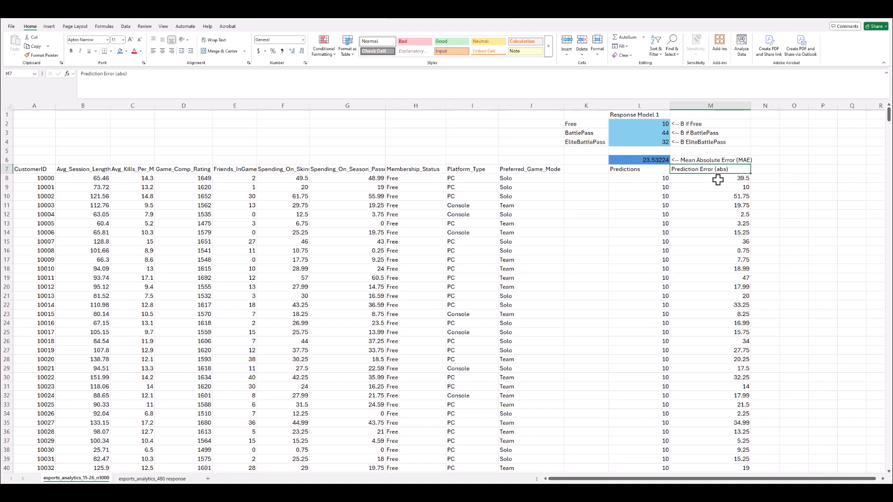
click(702, 160)
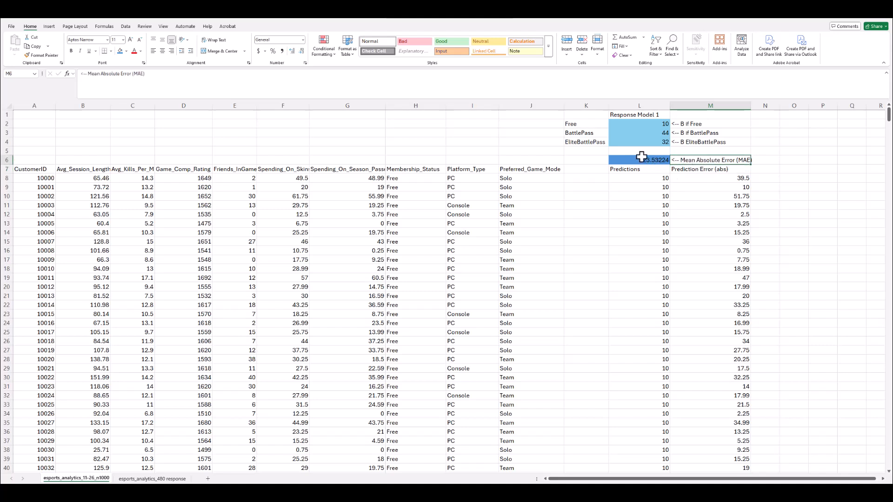
click(649, 125)
drag(649, 125, 651, 142)
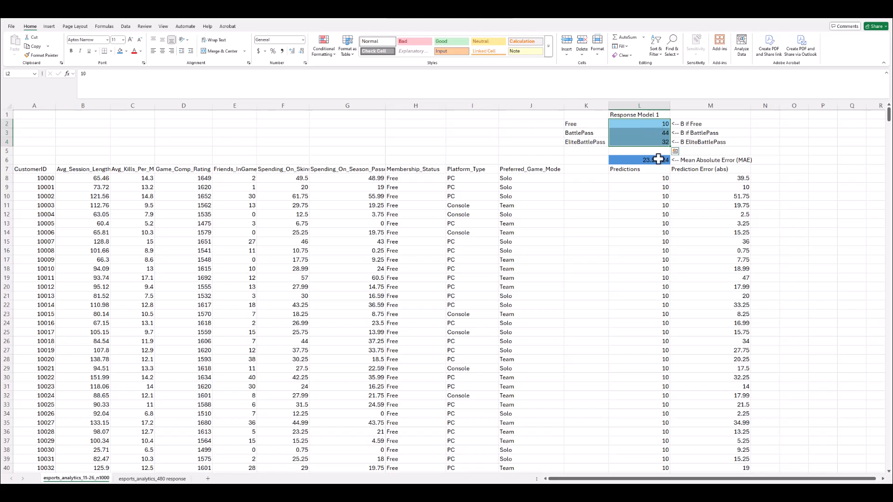
click(647, 125)
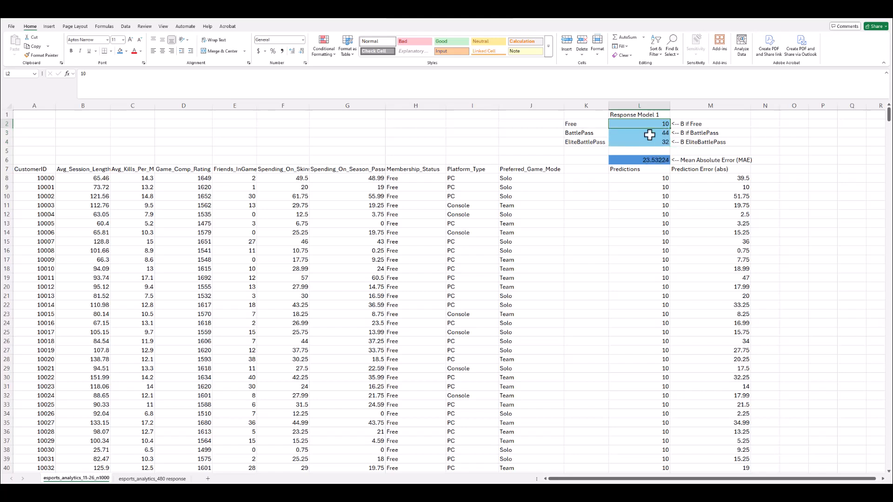
click(647, 160)
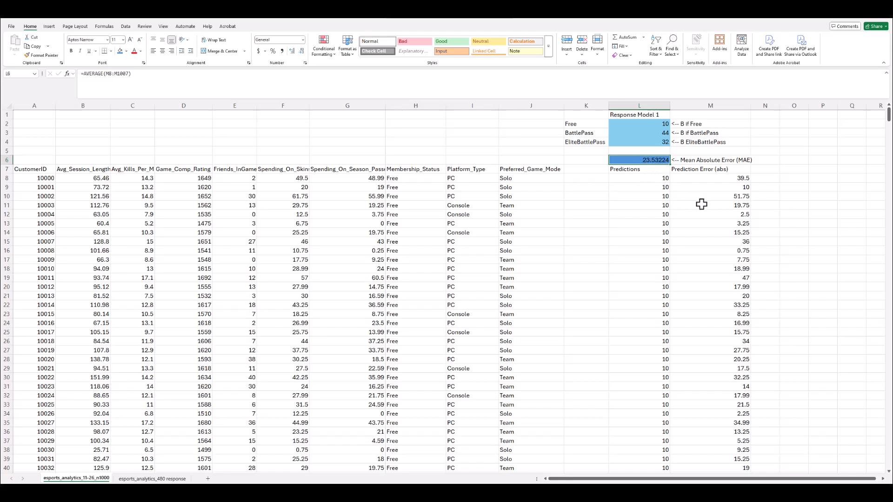
- Widen column M slightly and enter the heading "Response Model 2" in cell O1
drag(751, 105, 755, 105)
click(663, 123)
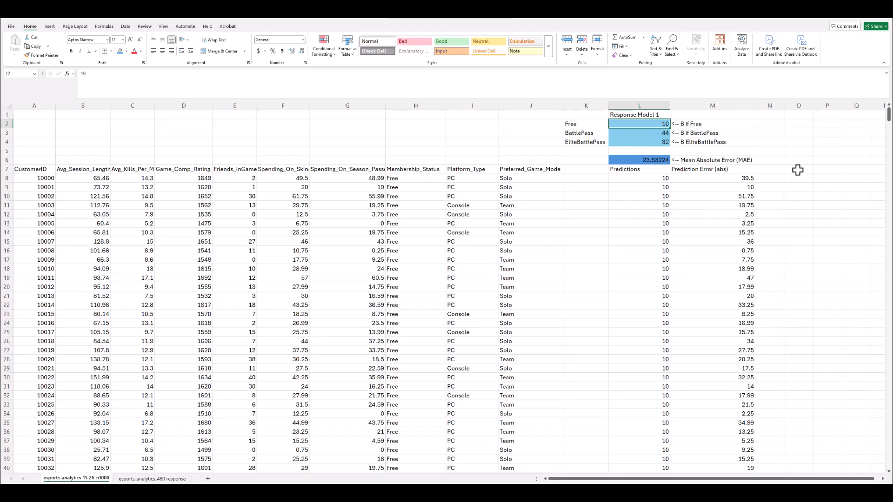
click(797, 115)
text(Response Mode)
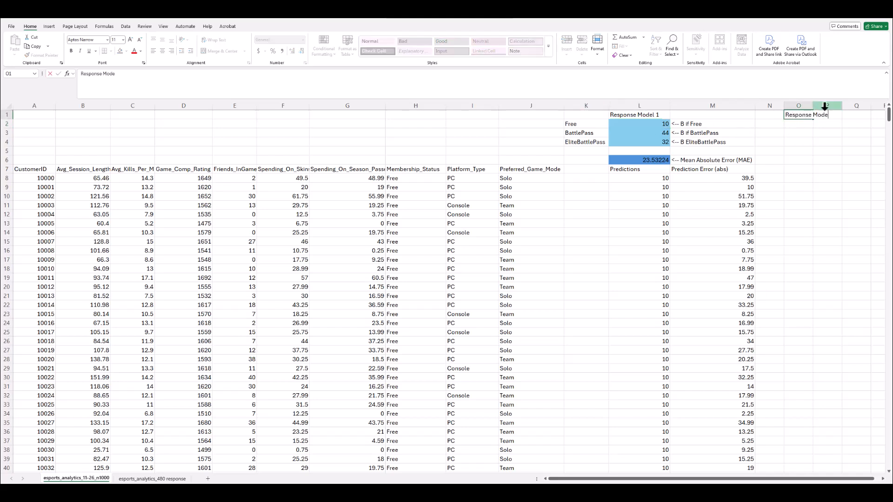
text(l 2)
key(Return)
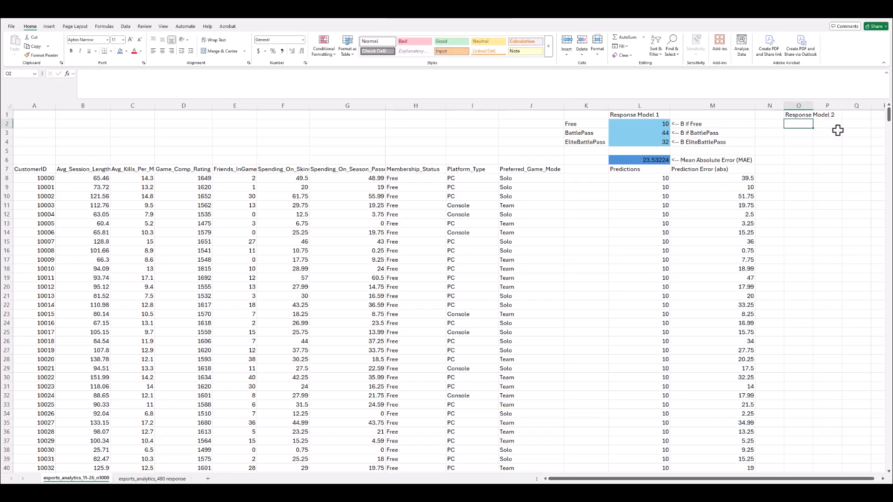
- Fill the Response Model 2 coefficient cells O2:O3 with light green
drag(802, 133, 801, 124)
click(127, 51)
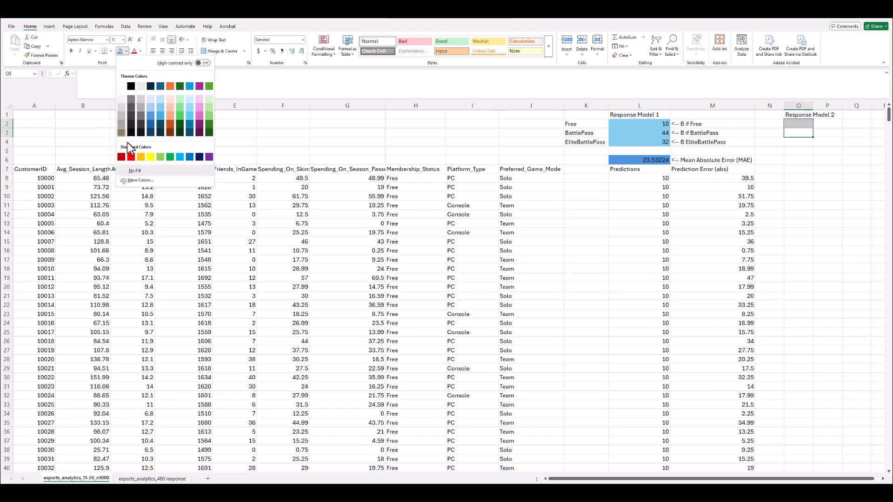
click(187, 88)
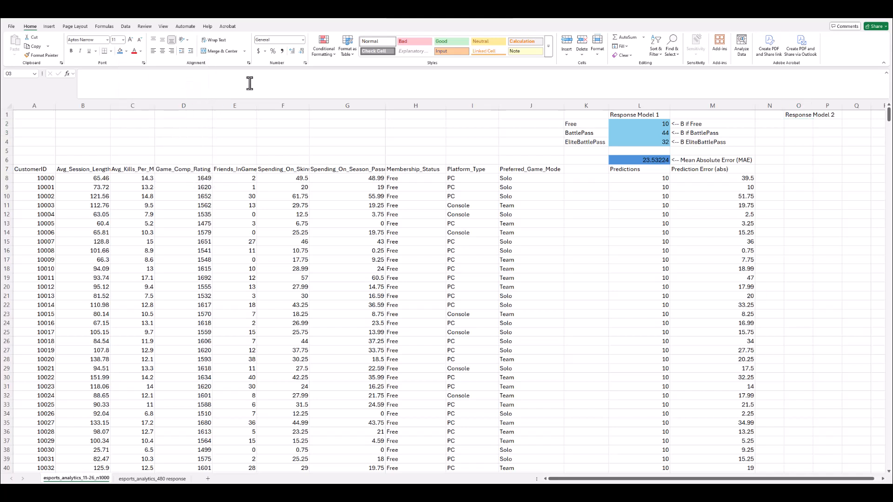
click(127, 52)
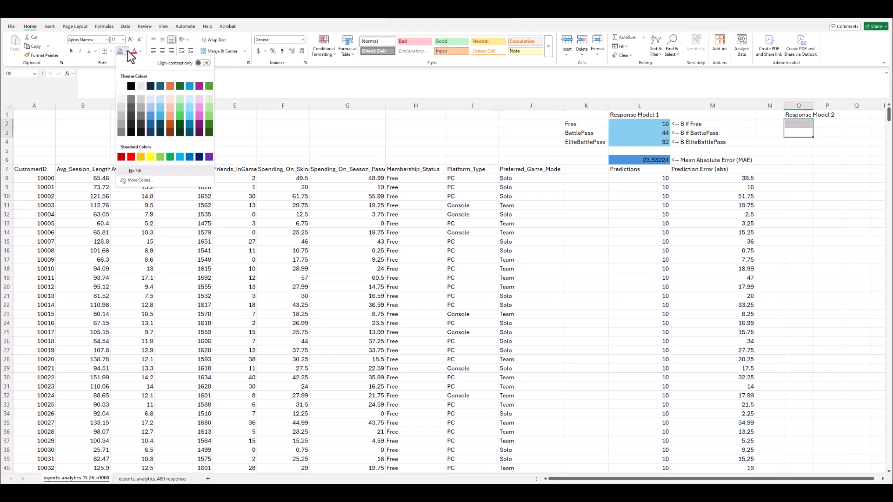
click(208, 99)
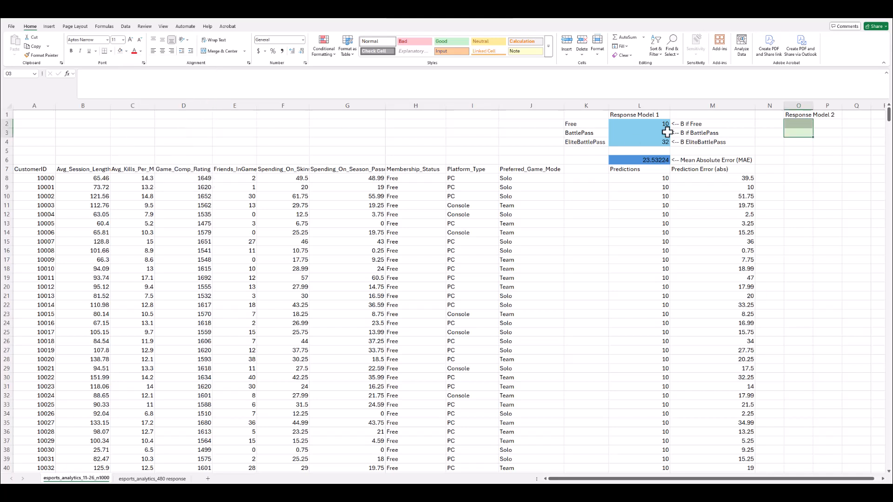
- Label the Response Model 2 coefficients "<-- B0 [intercept]" in P2 and "<-- B1 [#friends]" in P3
click(837, 121)
text(<-- B0 [intercep)
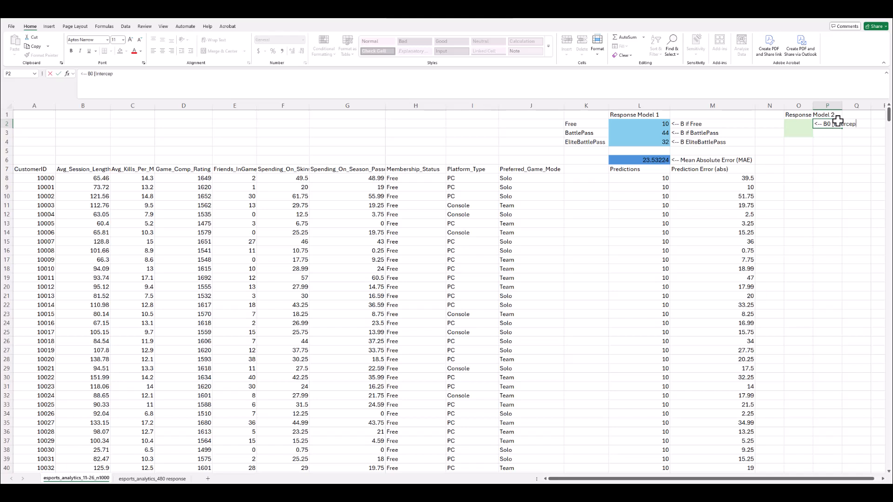
text(t])
key(Return)
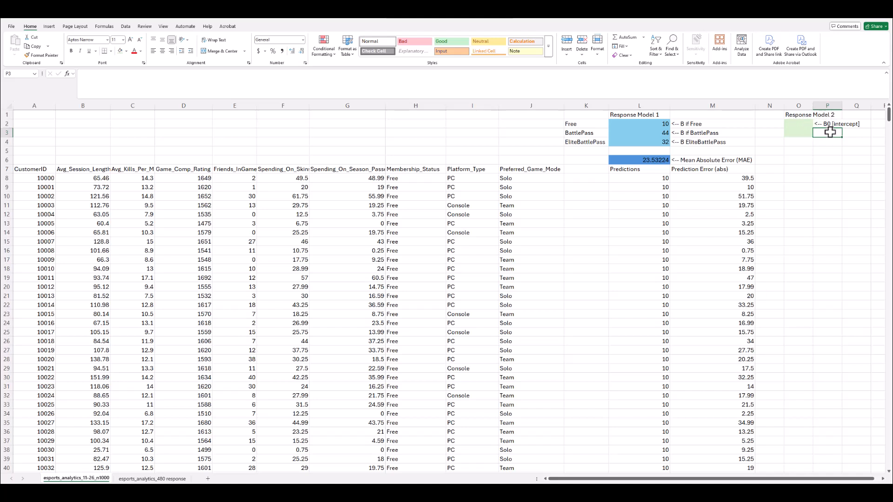
text(<-- B)
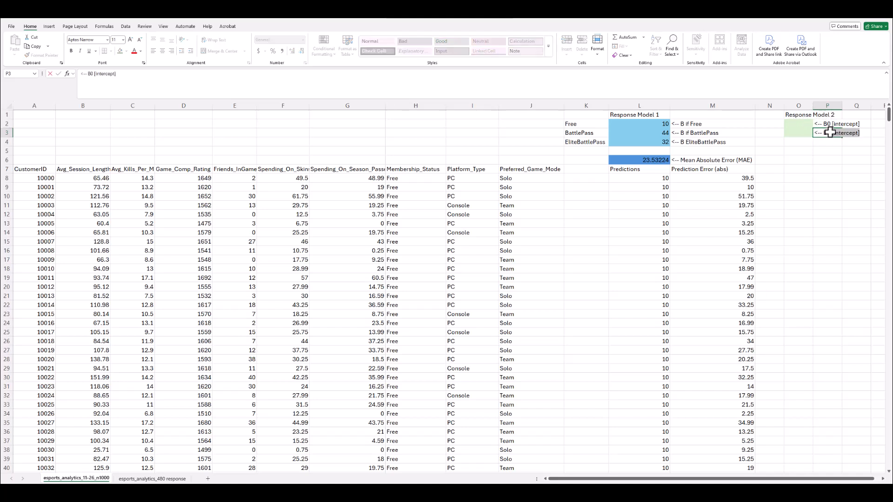
text(1 [#friends])
key(Return)
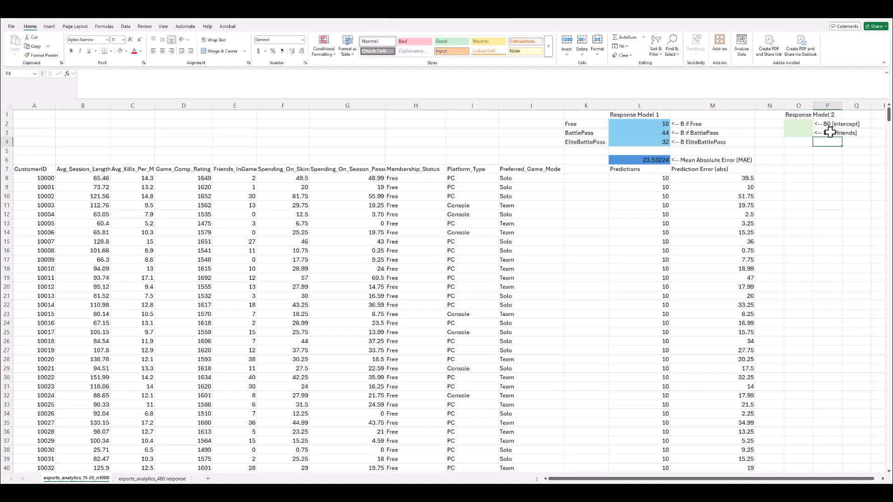
click(831, 133)
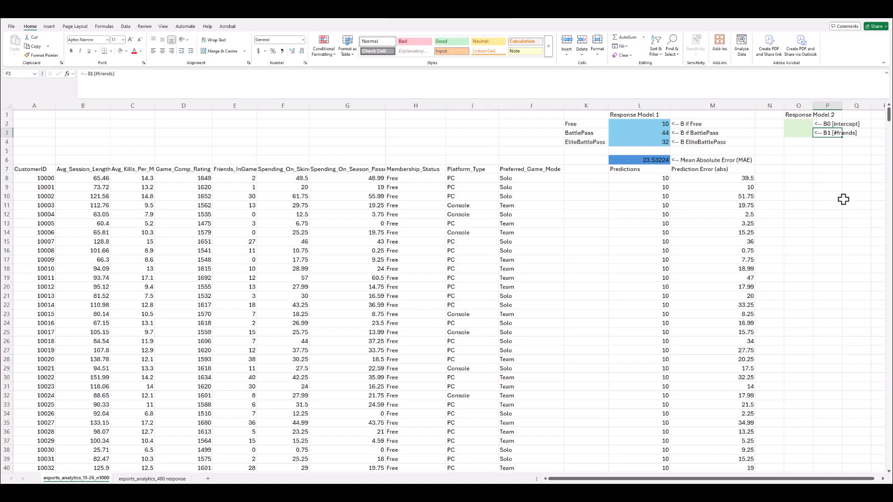
- Set the Response Model 2 intercept in O2 to 10 and the friends coefficient in O3 to 0.25
click(803, 124)
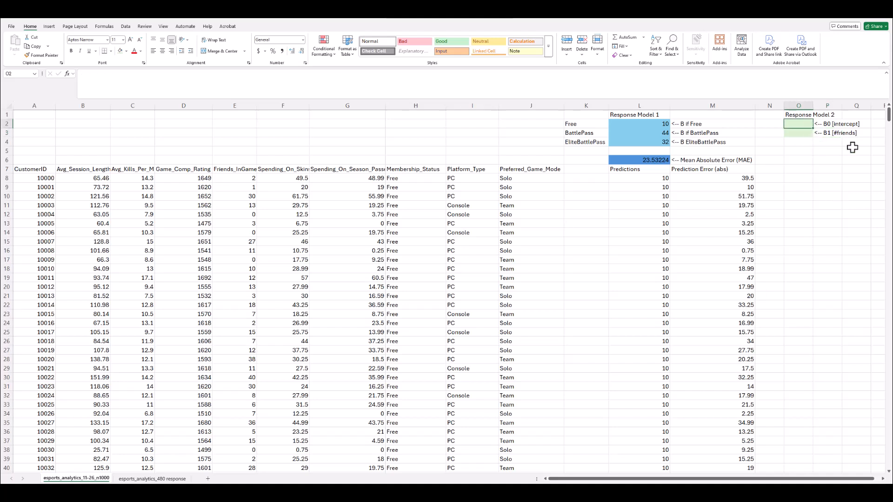
text(10)
key(Return)
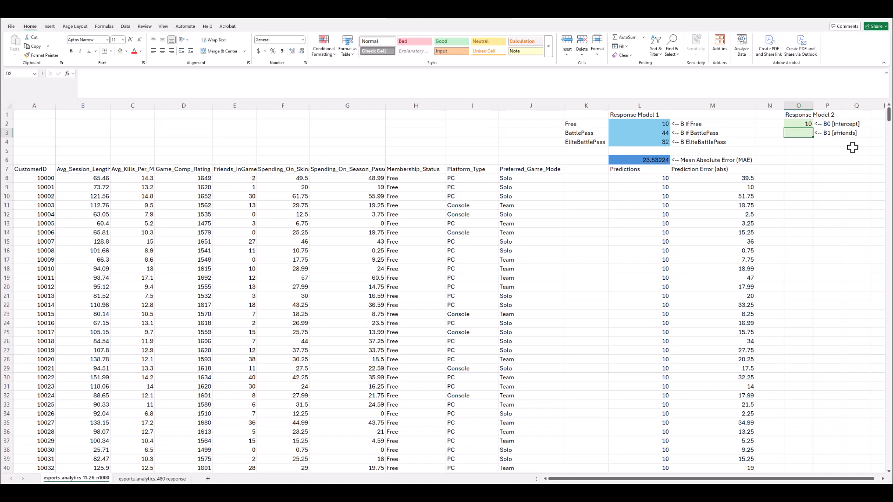
text(.25)
key(Return)
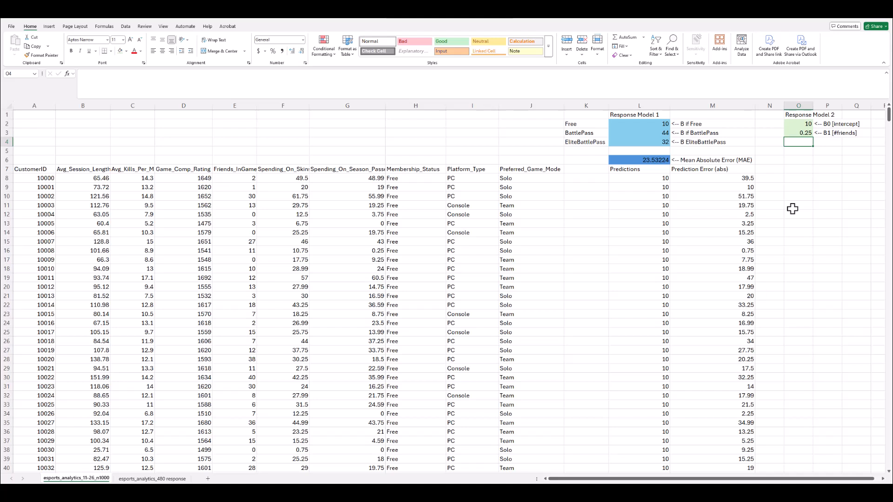
- Enter the header "Predictions" in O7 and fit column O's width to its contents
click(801, 170)
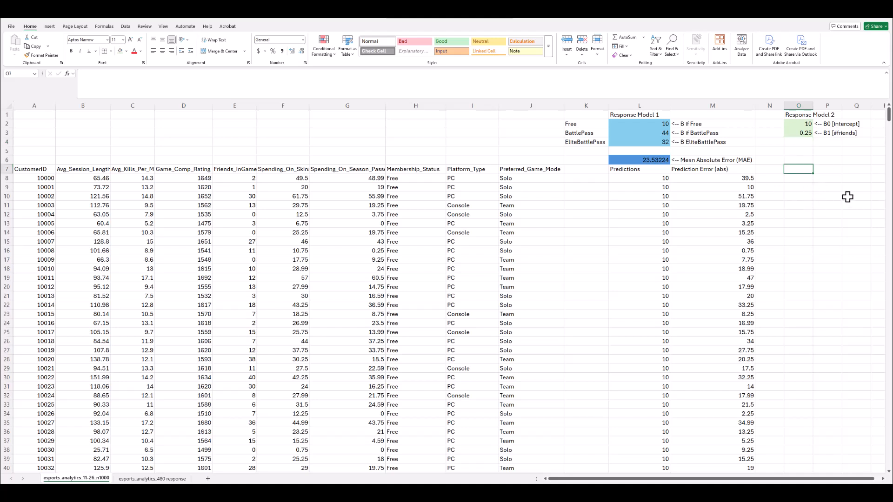
text(PR)
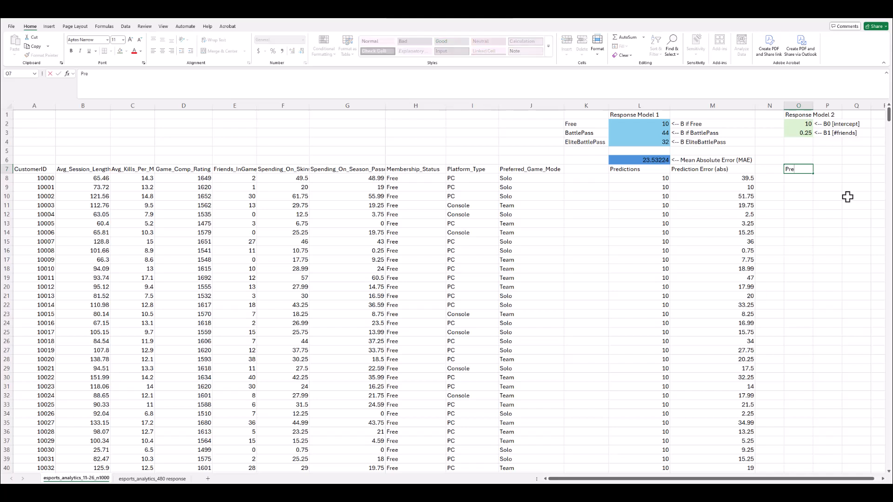
key(Return)
key(Up)
double_click(813, 106)
- Enter the header "Prediction Error (abs)" in P7 and widen column P to fit it
click(838, 168)
text(PRe)
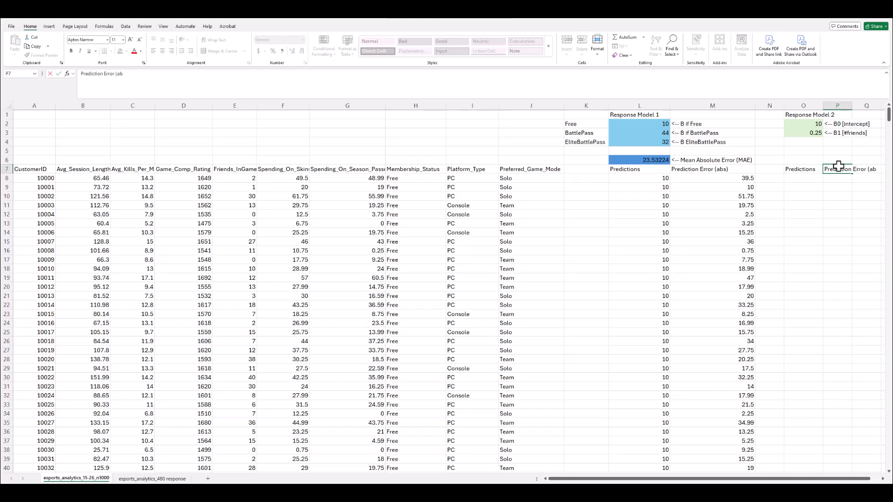
key(Return)
drag(852, 106, 883, 107)
- Enter the Response Model 2 prediction formula =$O$2+$O$3*E8 in O8
click(805, 178)
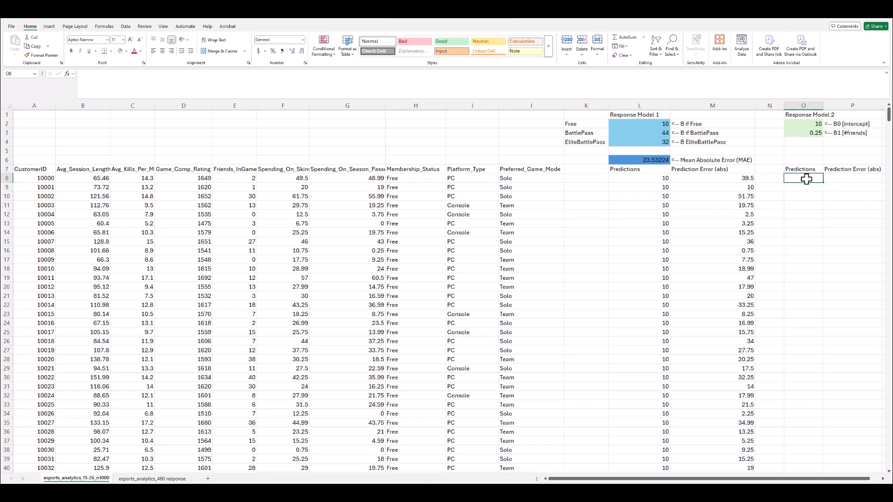
text(=)
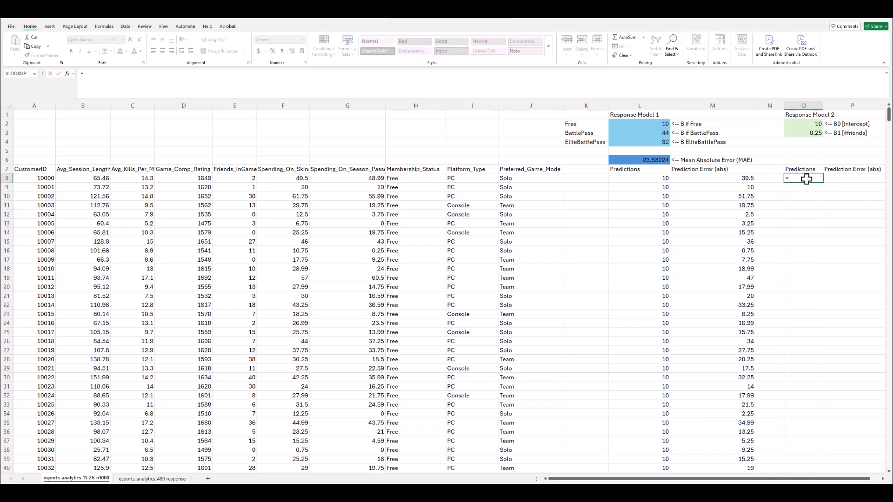
click(802, 122)
key(F4)
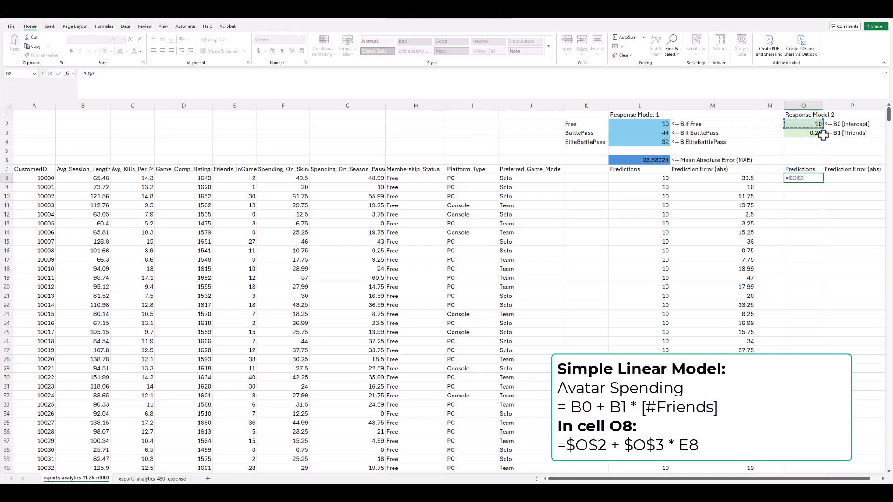
text(+)
click(805, 132)
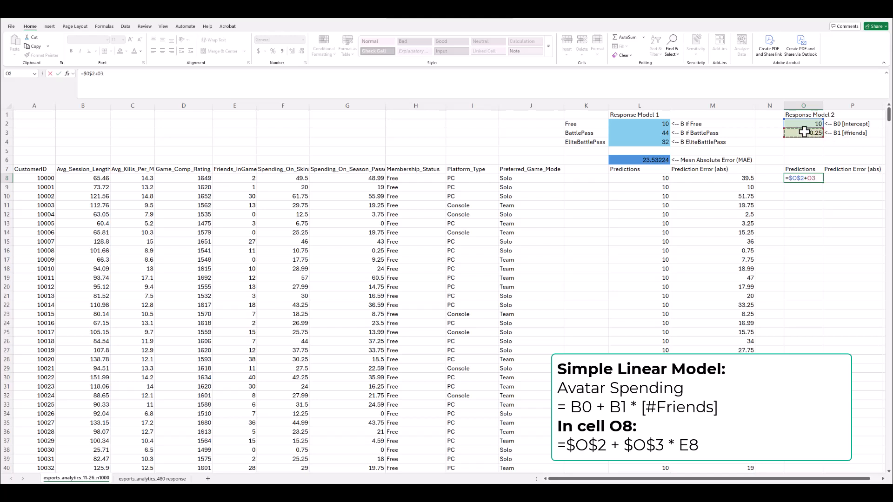
key(F4)
click(234, 178)
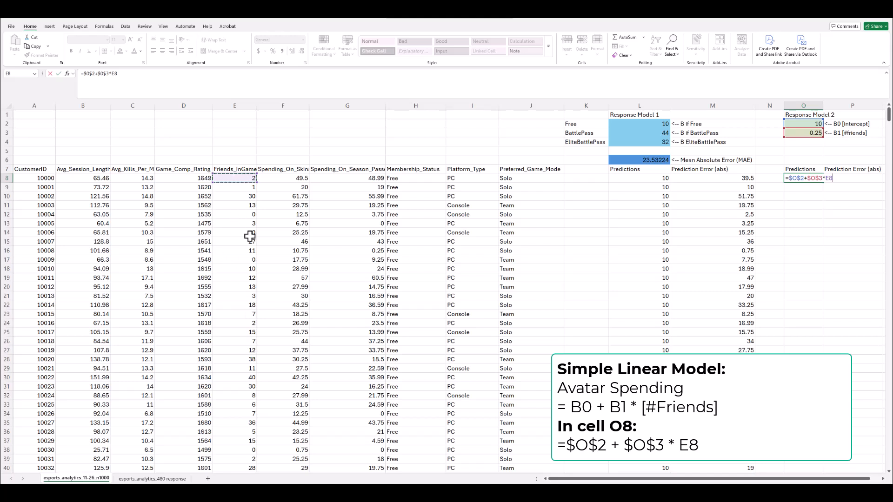
key(Return)
- Fill the prediction formula from O8 down to O1007
click(786, 182)
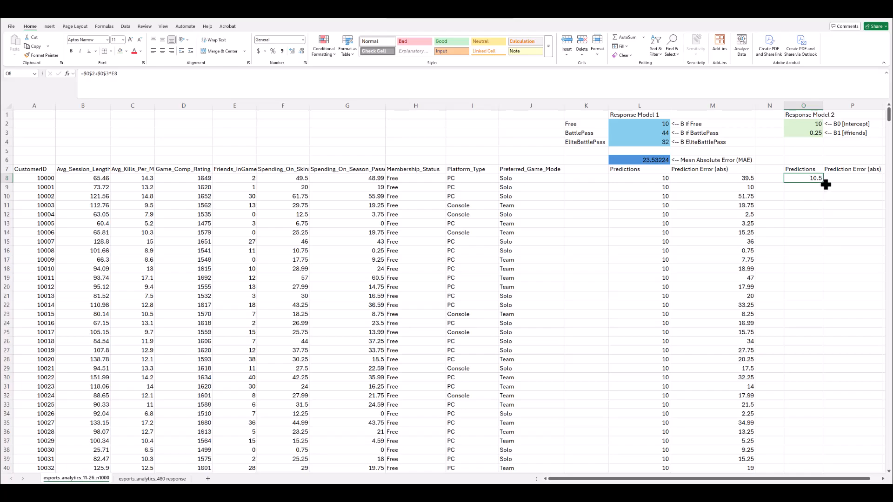
drag(824, 185, 819, 431)
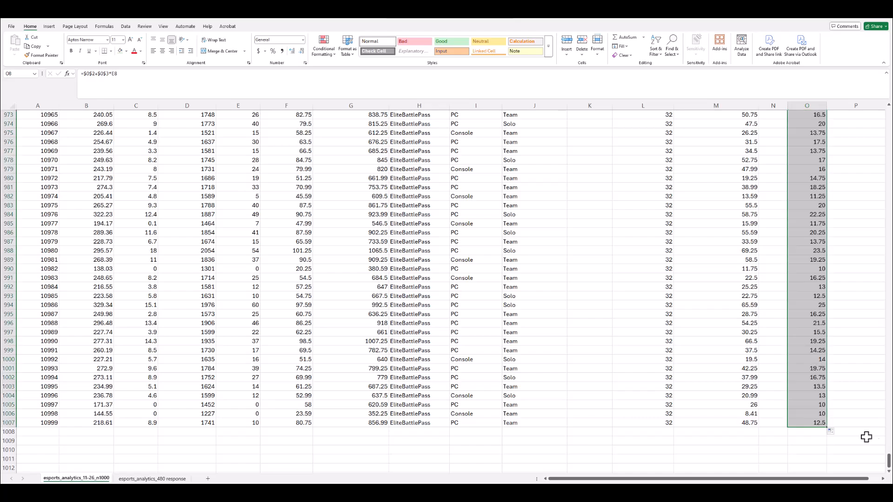
drag(888, 464, 889, 103)
- Enter the absolute error formula =ABS(F8-O8) in P8 and fill it down to P1007
click(842, 176)
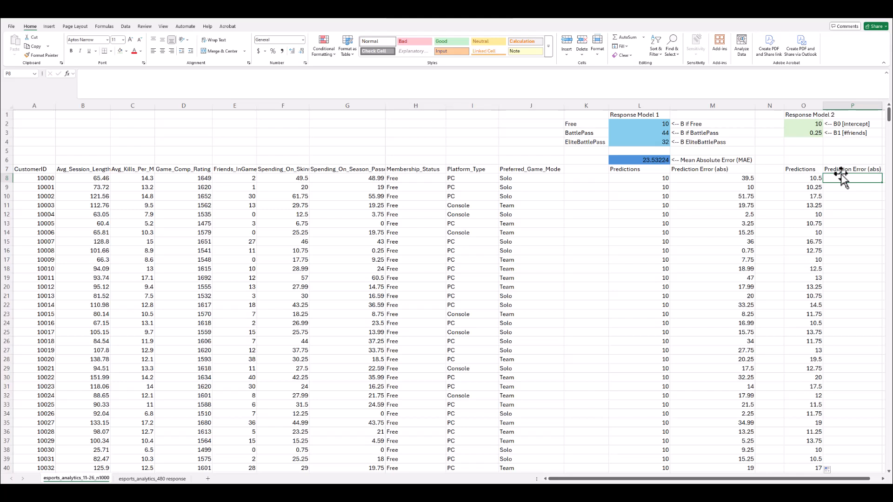
text(=abs()
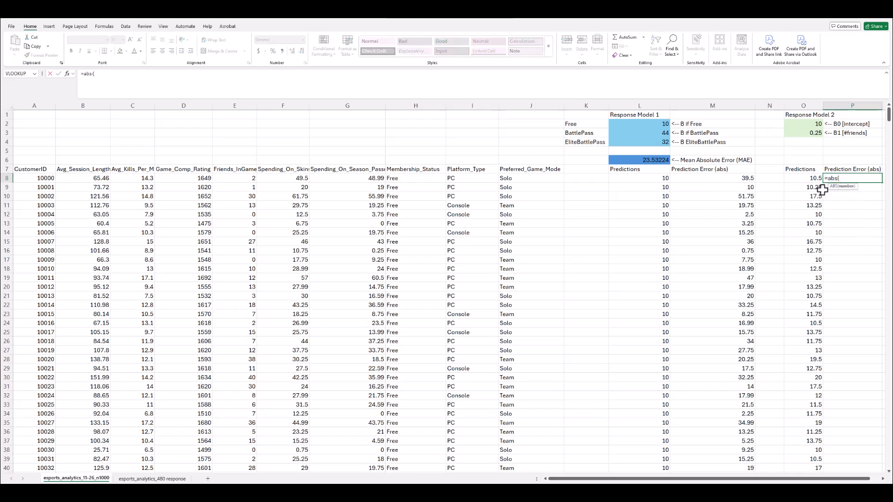
click(302, 179)
text(-)
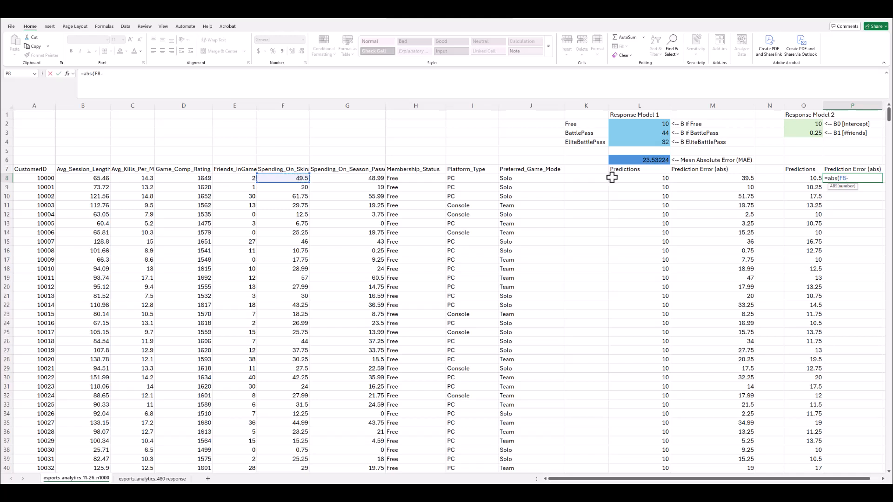
click(805, 179)
key(Return)
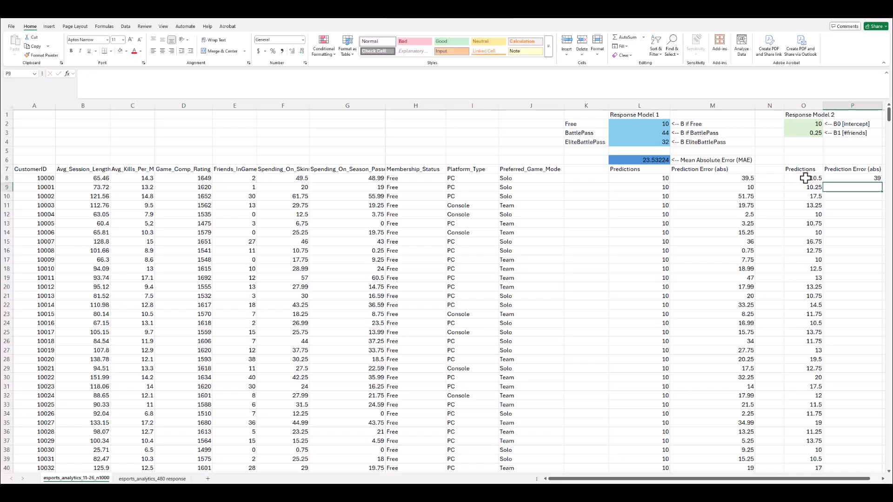
click(843, 180)
double_click(882, 183)
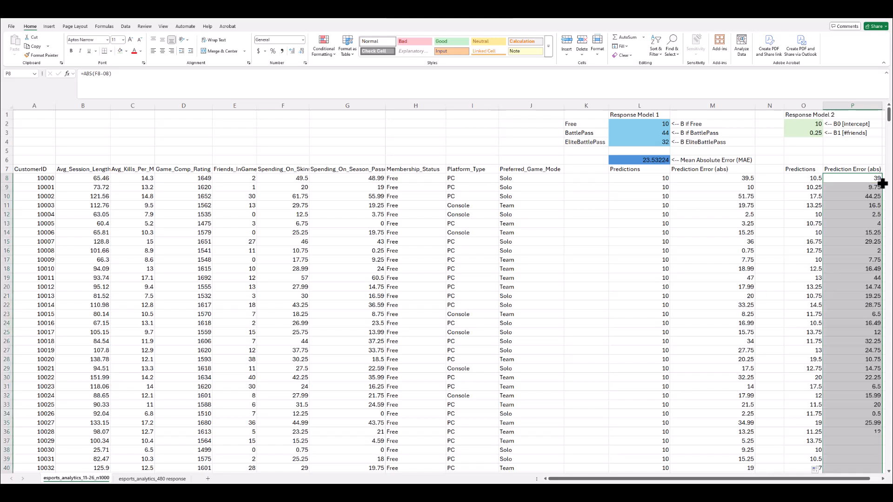
- Label the Response Model 2 error measure "<-- Mean Absolute Error (MAE)" in P6
click(847, 160)
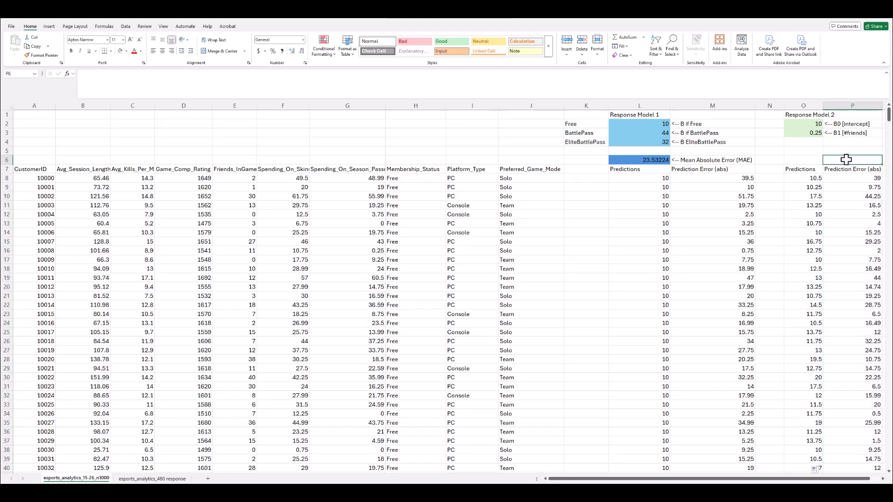
text(<-- Mean Absol)
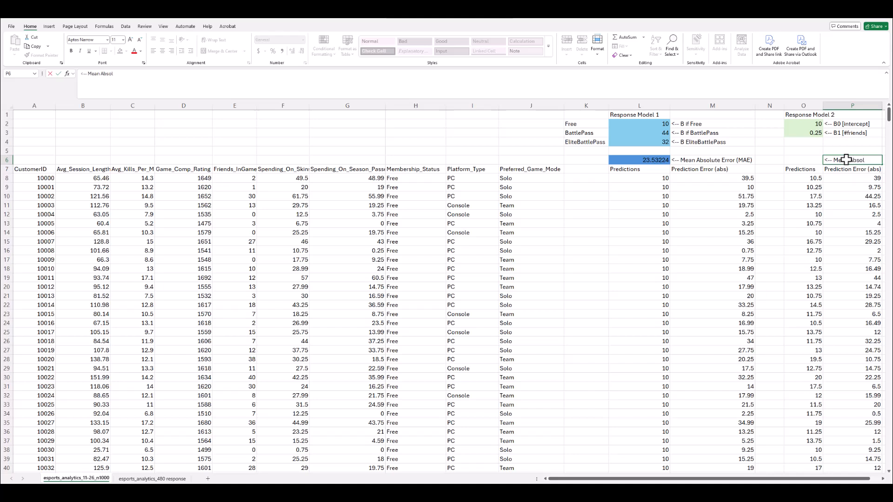
text(ute Error (MAE)
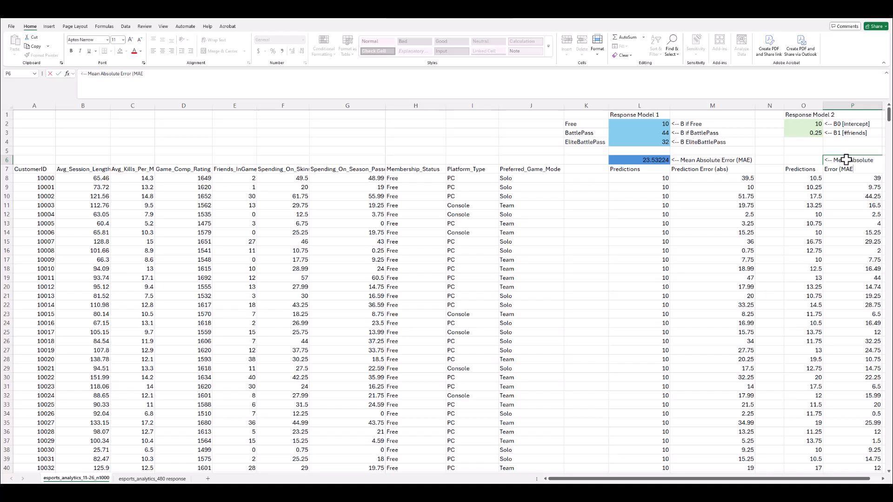
key(Return)
- Fill cell O6 with a darker green than the Response Model 2 coefficient cells
click(798, 160)
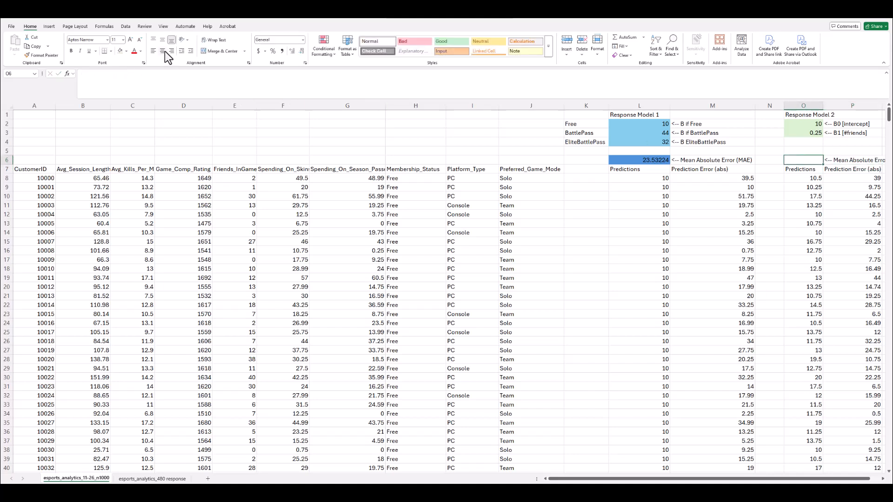
click(127, 51)
click(208, 106)
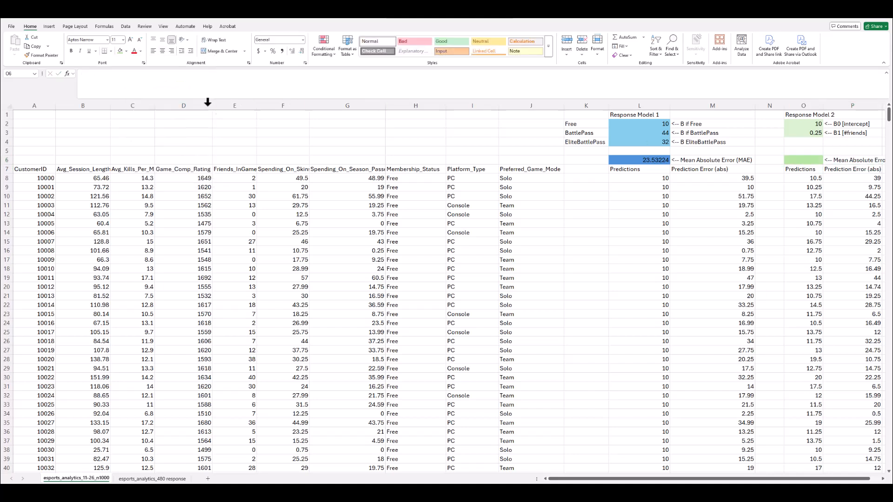
- Calculate the Response Model 2 mean absolute error in O6 with =AVERAGE(P8:P1007)
text(=a)
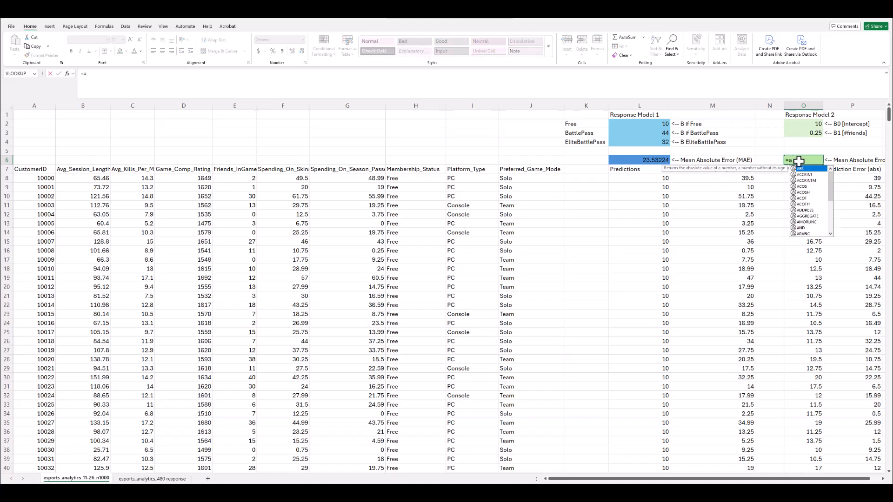
text(verage()
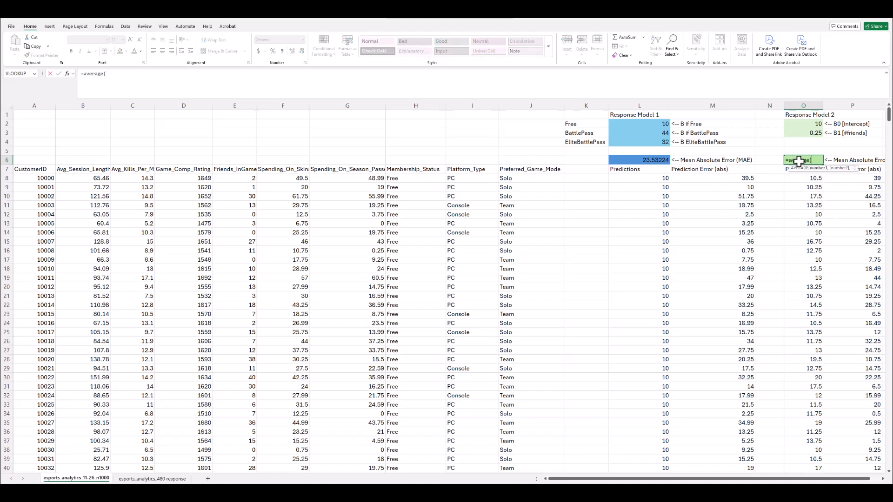
drag(864, 179, 868, 470)
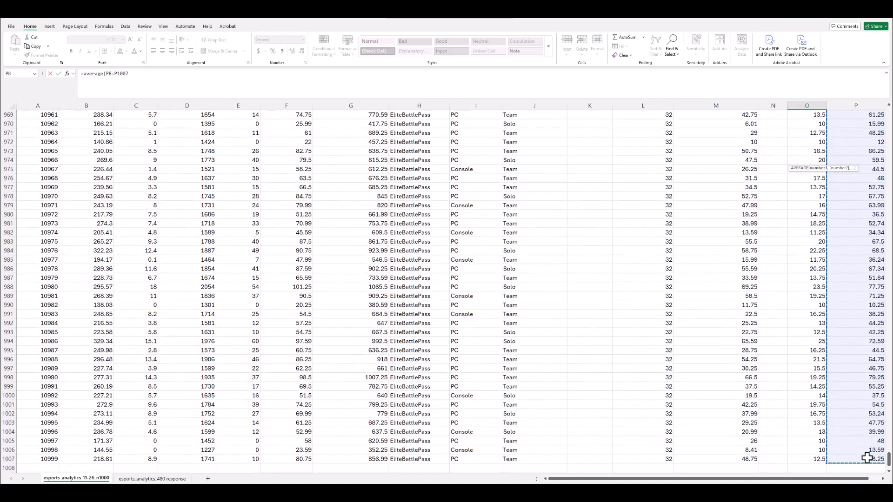
key(Return)
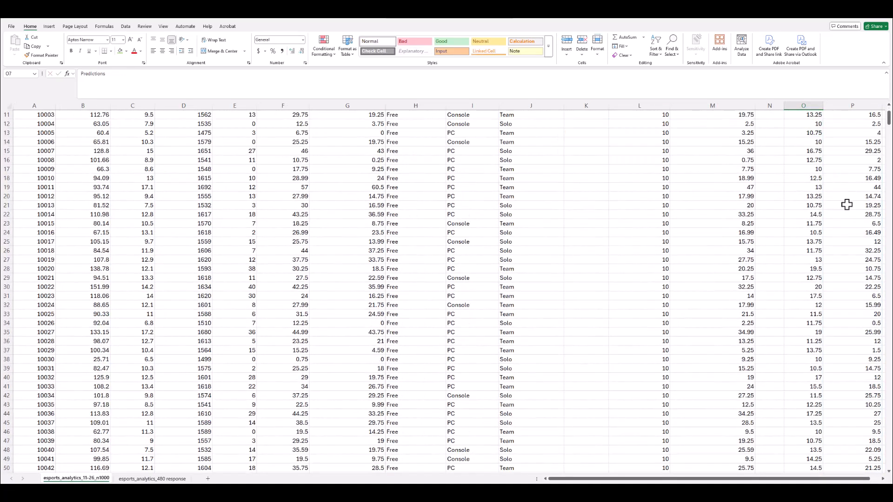
click(805, 160)
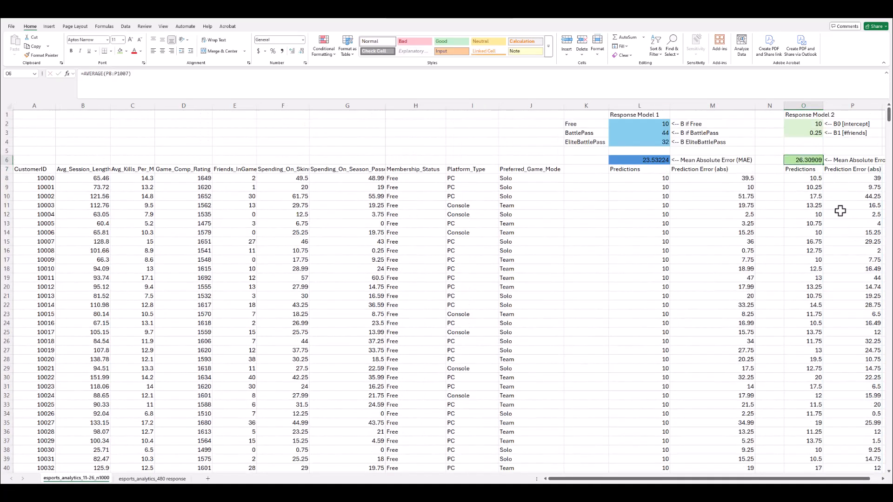
- Try a friends coefficient of 0.50 in O3 and check the mean absolute error in O6
click(805, 134)
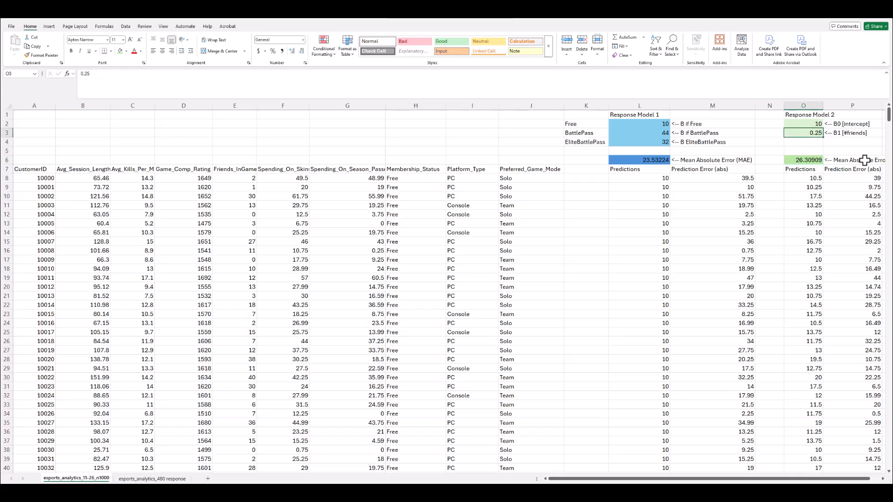
text(.)
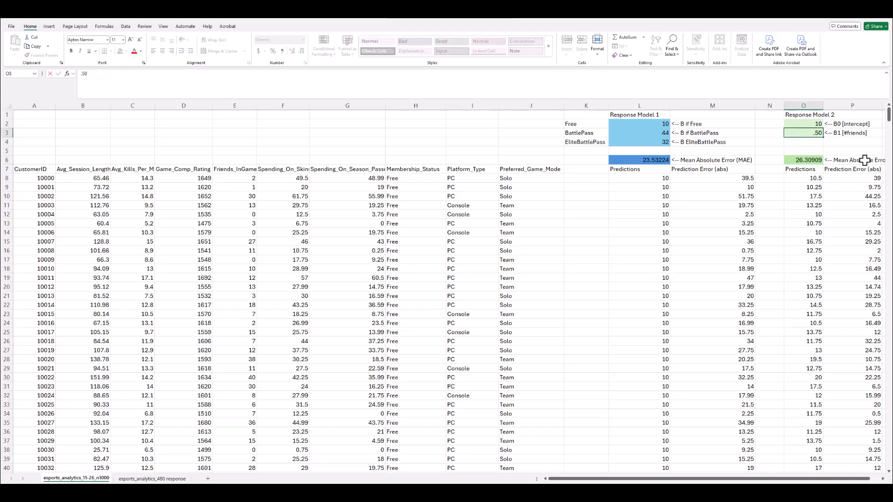
text(50)
key(Return)
key(Return)
key(Return)
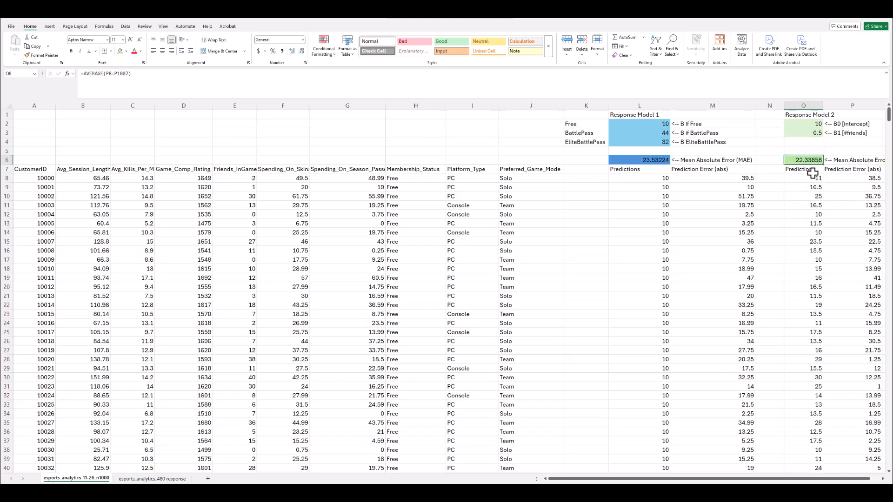
- Set the Response Model 2 intercept in O2 to 20
click(821, 124)
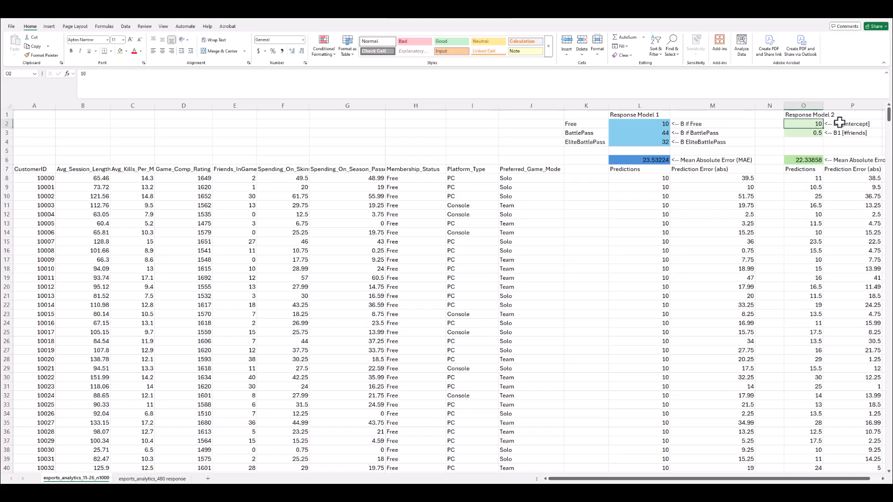
text(20)
key(Return)
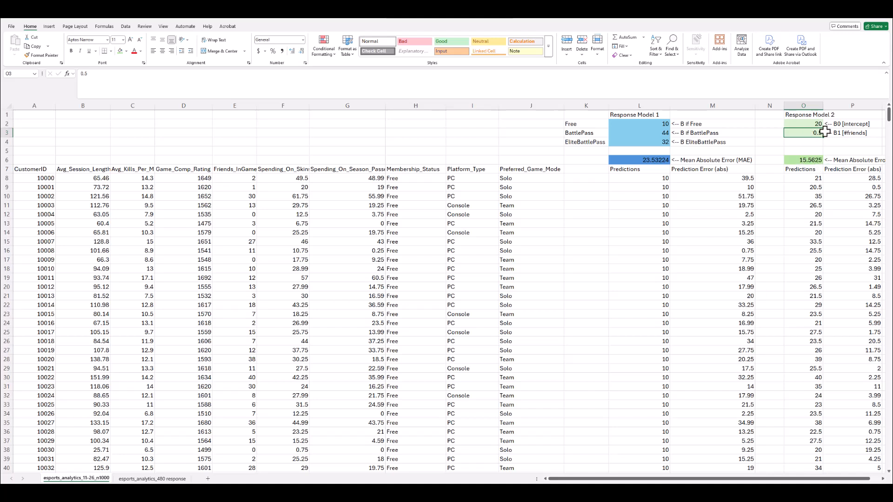
- Try a friends coefficient of 0.75 in O3 and check the mean absolute error in O6
text(.75)
key(Return)
click(807, 160)
- Try a friends coefficient of 1.1 in O3 and check the mean absolute error in O6
click(806, 134)
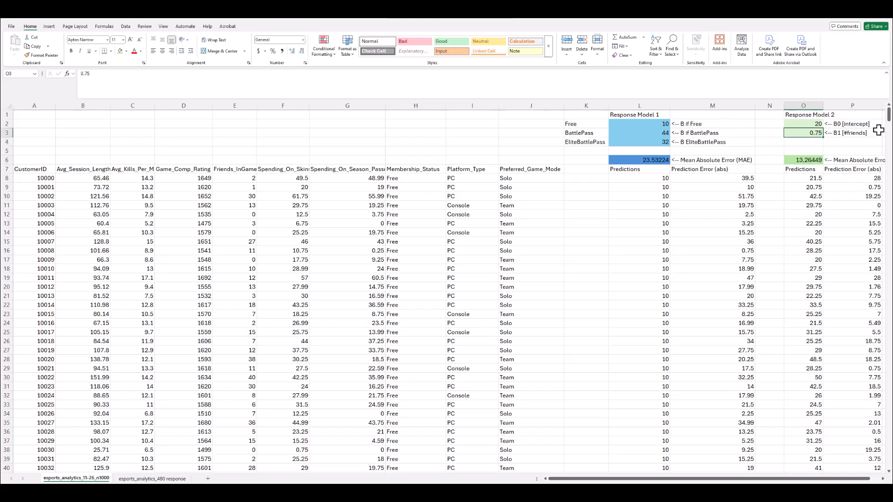
text(1.1)
key(Return)
click(805, 160)
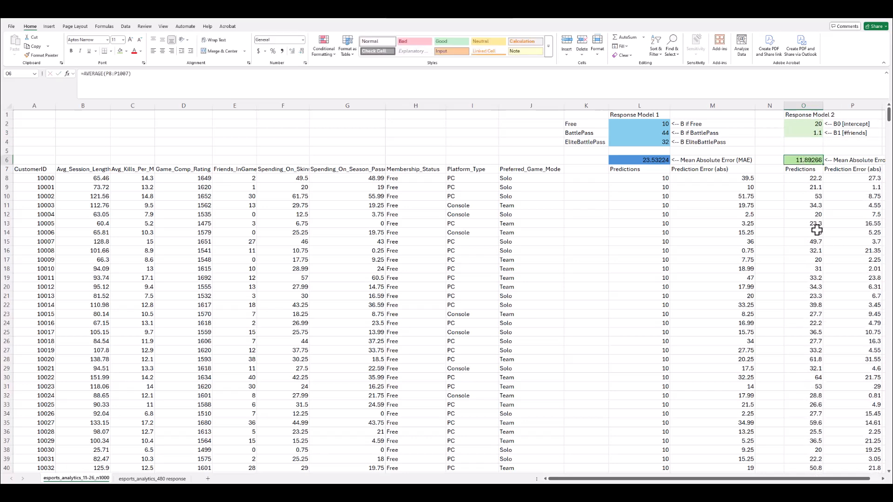
- Set the friends coefficient in O3 to 2.3 and check the mean absolute error in O6
click(804, 134)
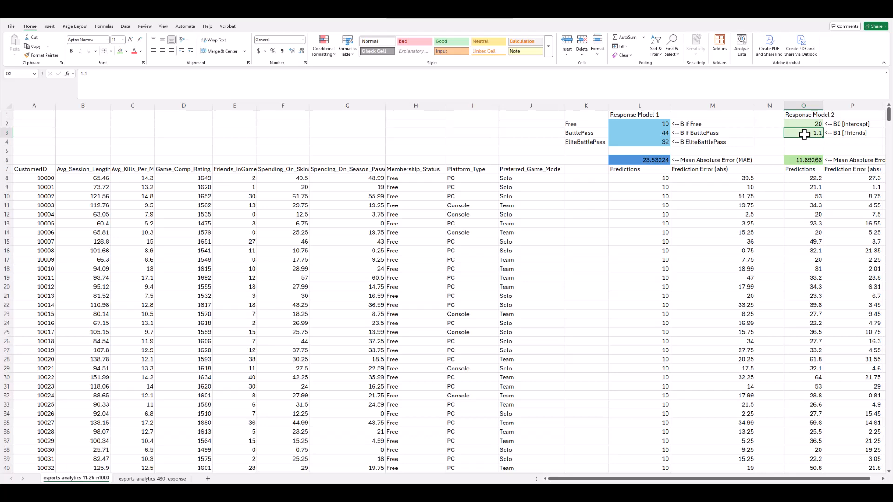
text(2.3)
key(Return)
click(806, 167)
click(806, 161)
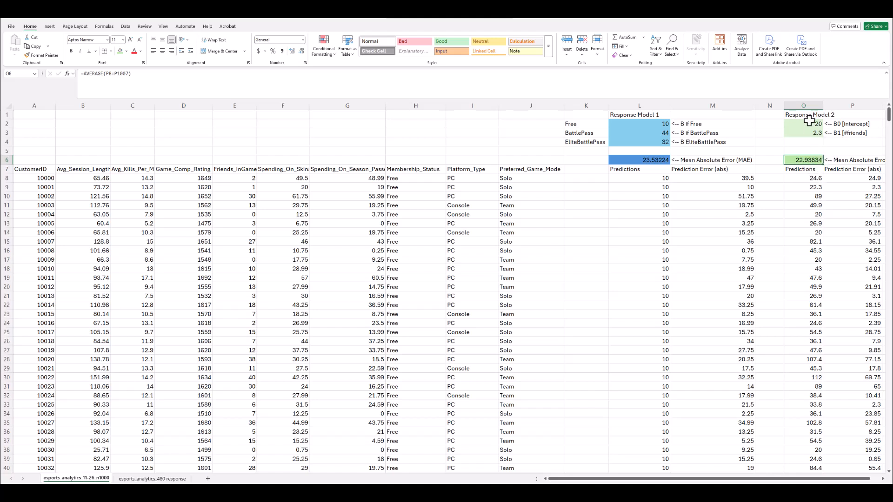
drag(809, 124, 809, 133)
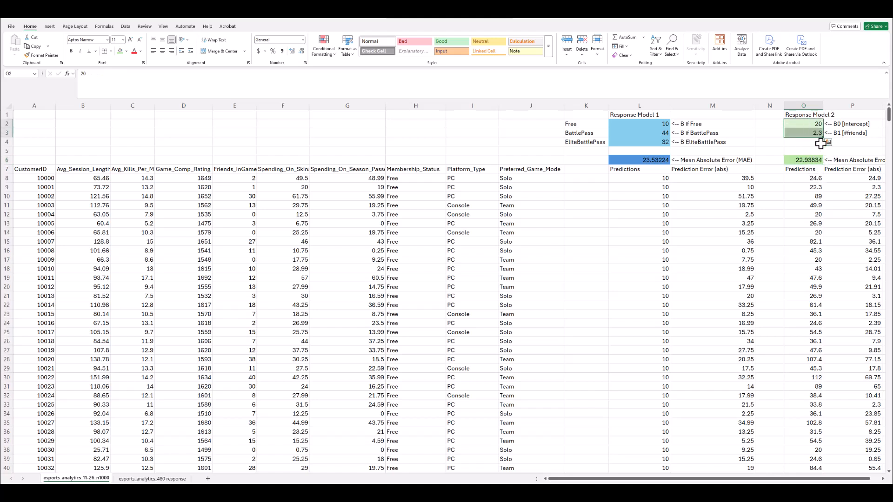
click(811, 162)
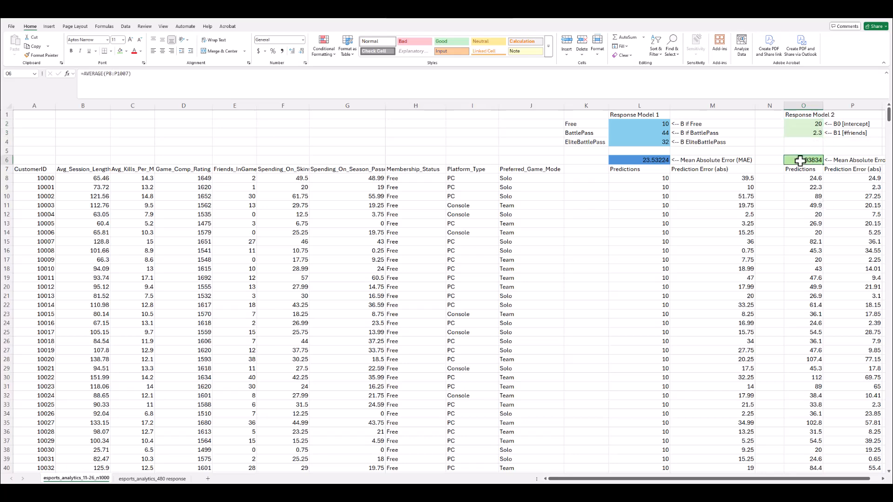
scroll(883, 480, right, 3)
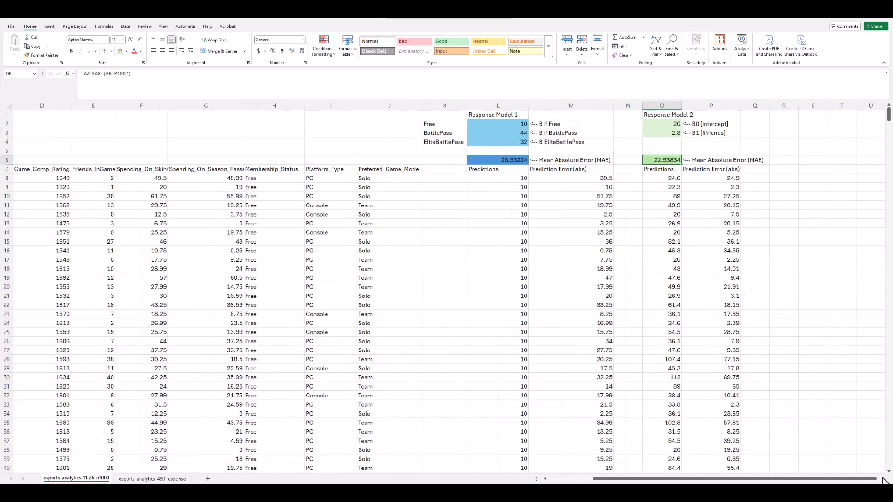
- Open Solver for Response Model 2 and set it to minimize the mean absolute error in O6
drag(666, 124, 668, 132)
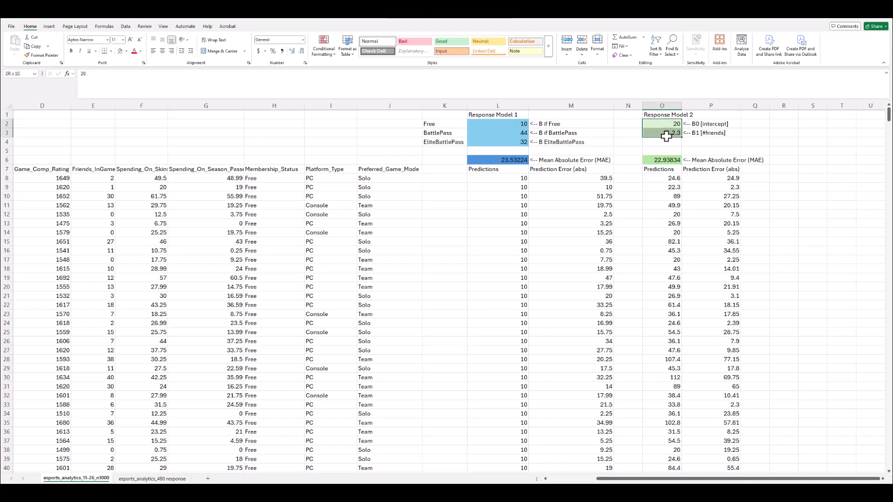
click(665, 160)
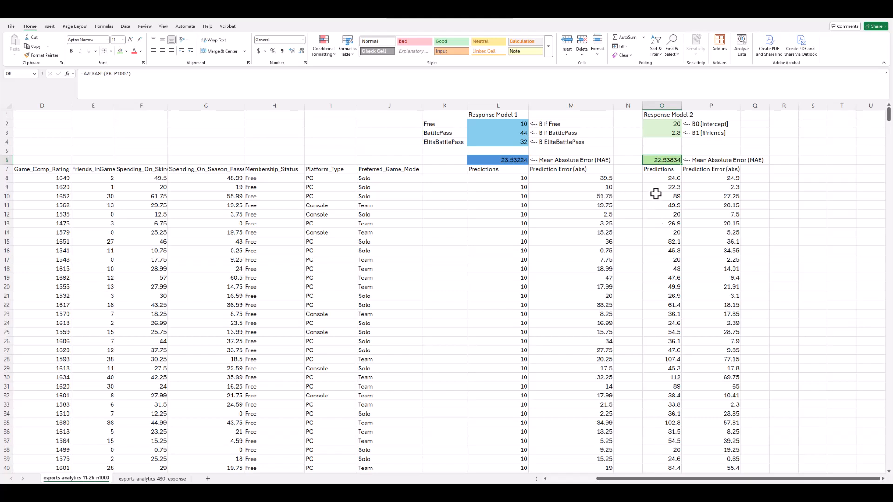
click(124, 26)
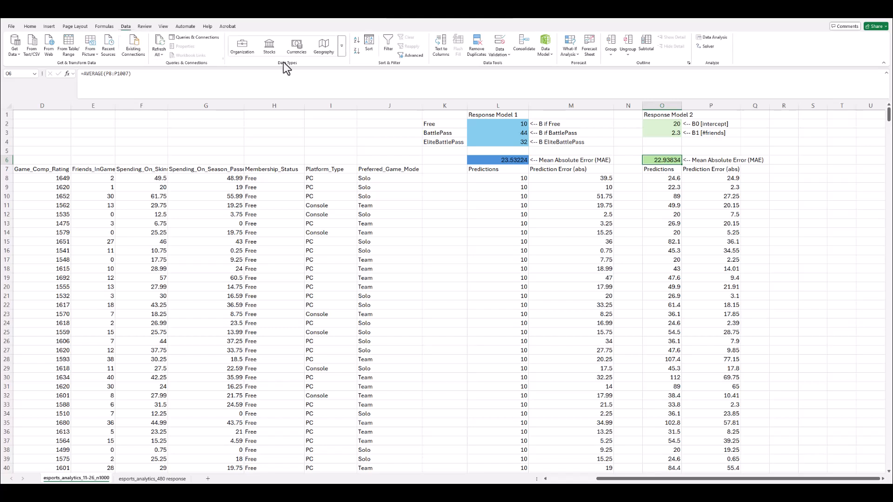
click(707, 49)
drag(470, 67, 534, 162)
drag(456, 160, 509, 99)
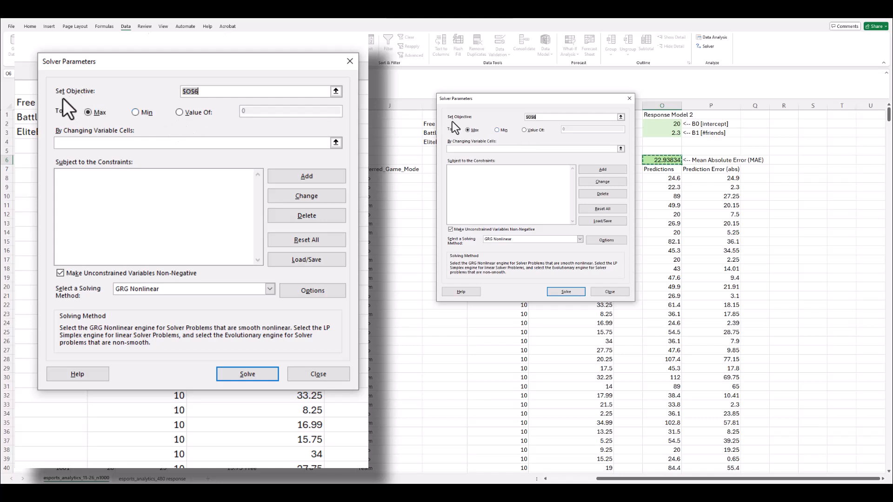
click(620, 117)
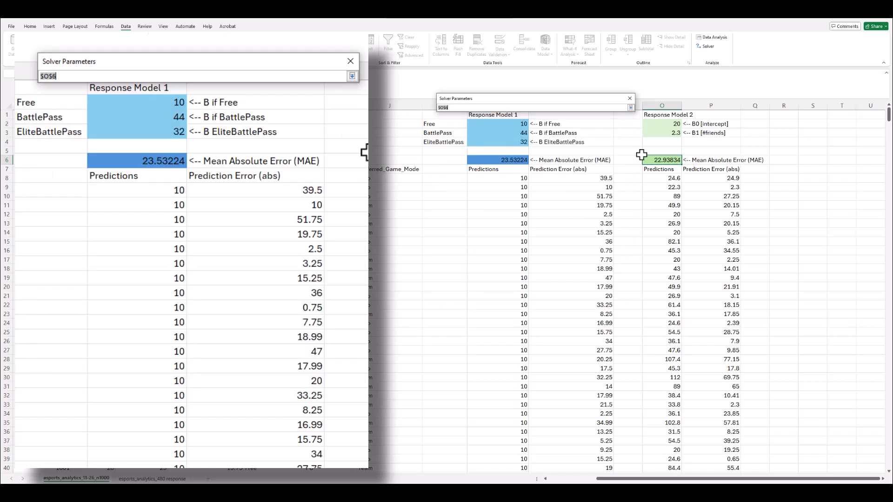
click(630, 107)
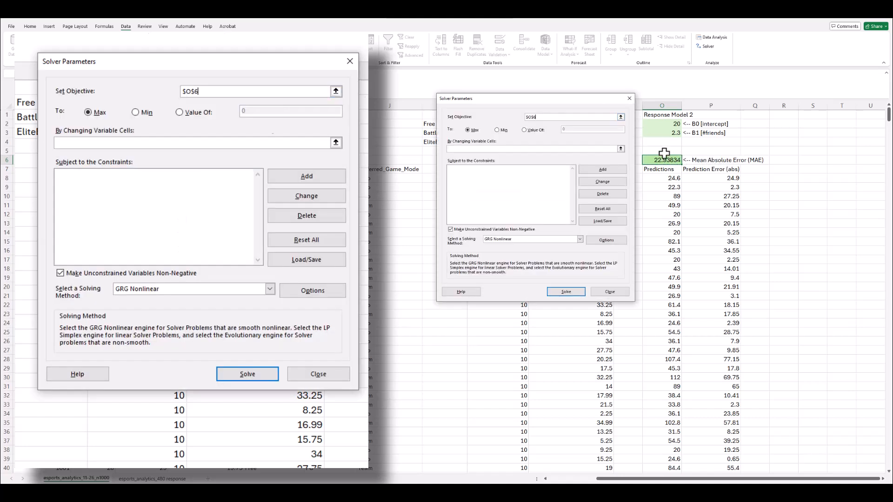
click(497, 130)
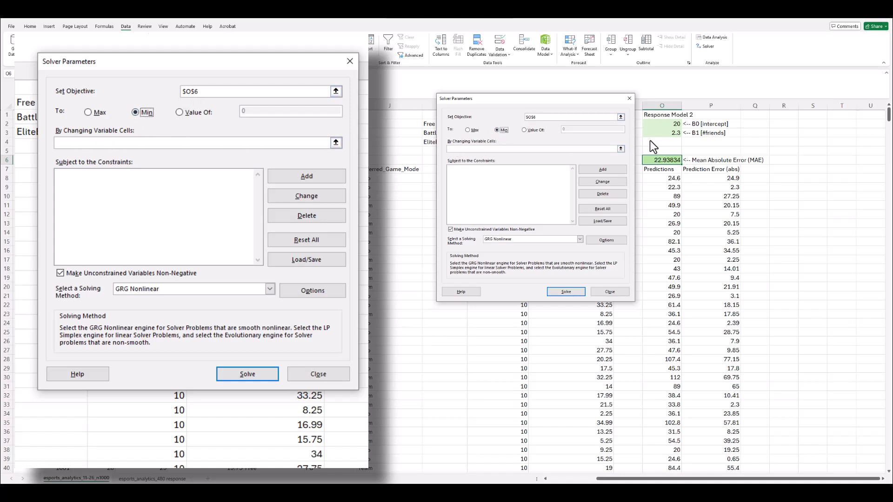
- Set Solver's changing variable cells to O2:O3 and allow unconstrained variables to take negative values
click(459, 149)
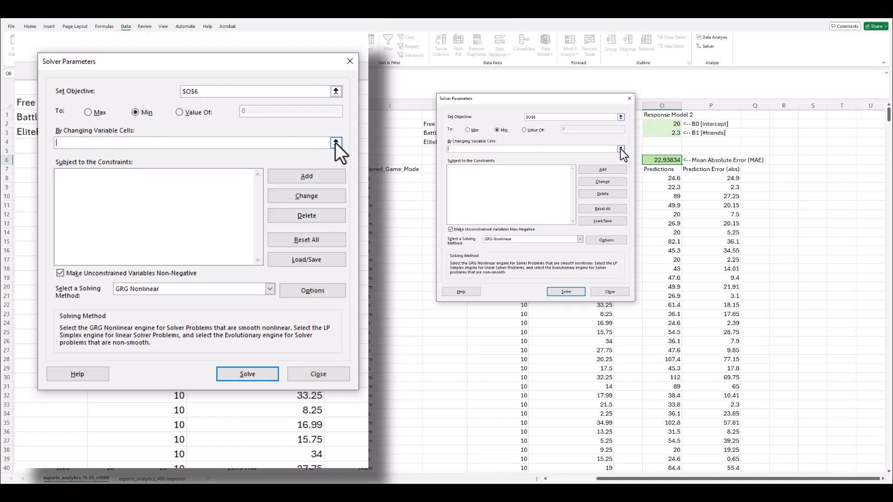
click(622, 149)
drag(665, 122, 662, 133)
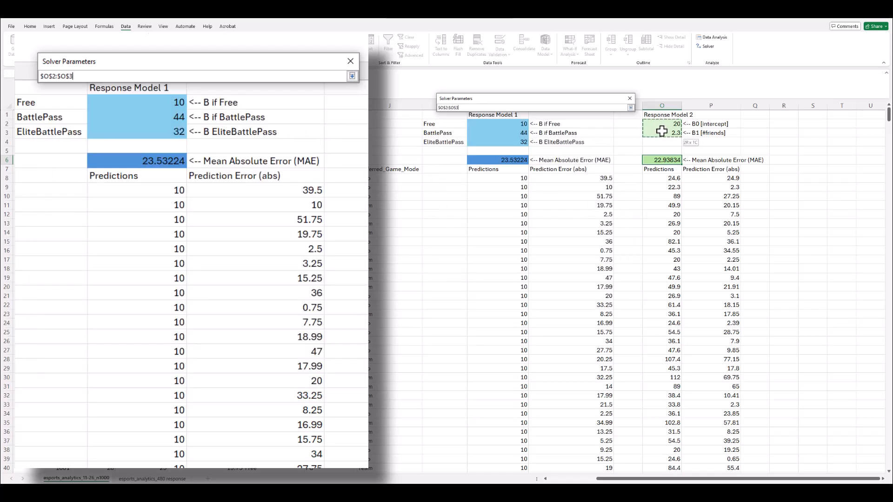
click(631, 107)
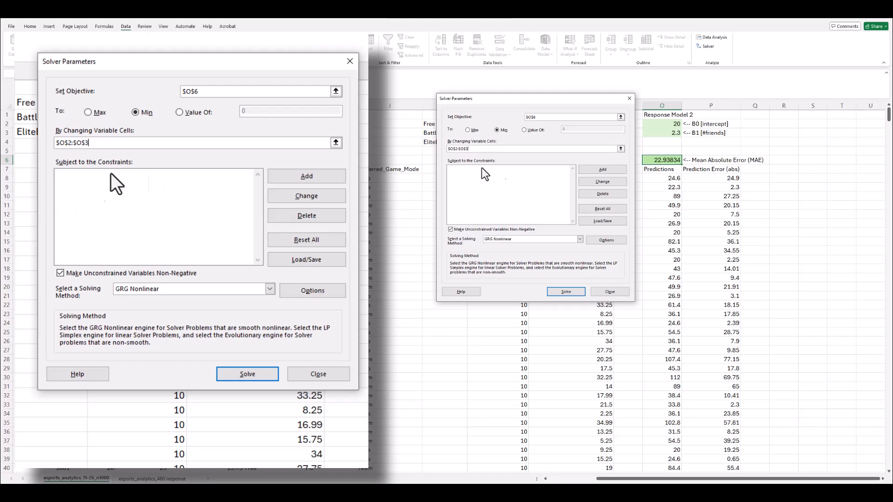
click(60, 273)
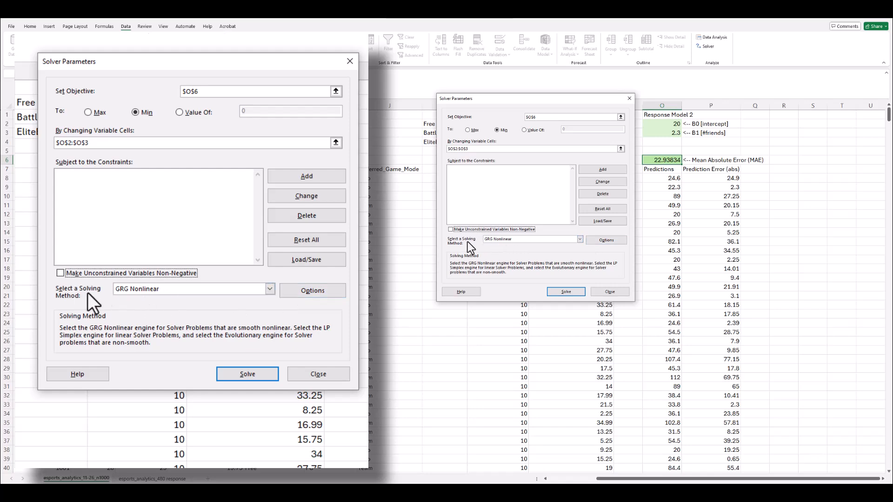
- In the GRG Nonlinear options, enable Use Multistart and turn off Require Bounds on Variables
click(607, 241)
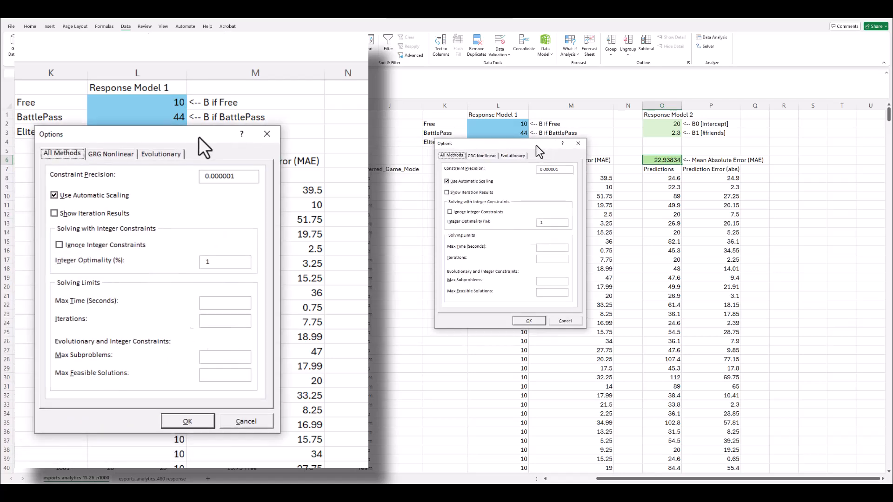
click(486, 156)
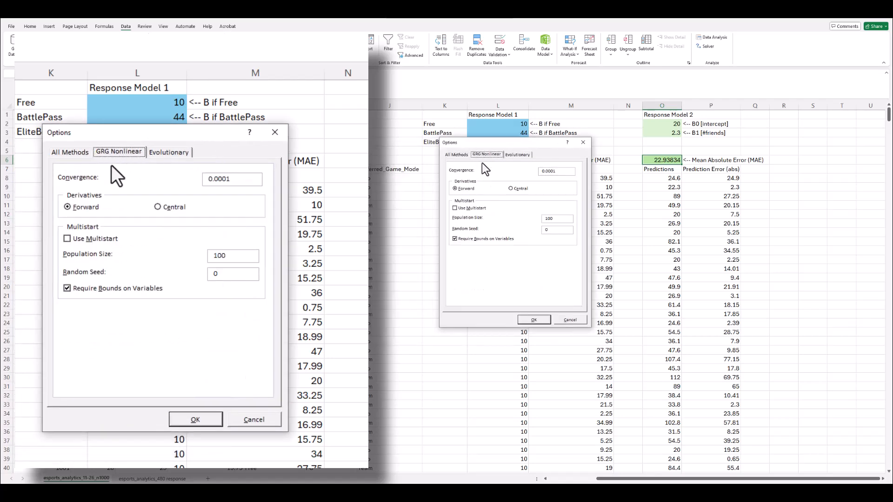
click(454, 207)
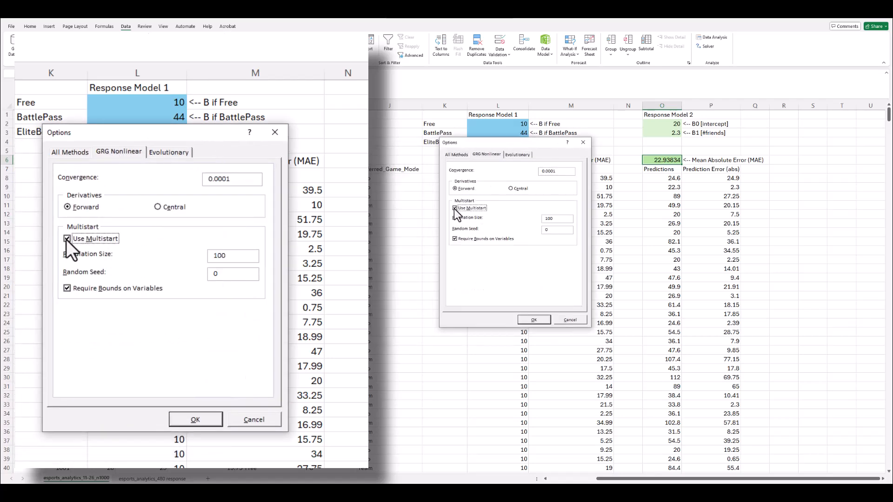
click(455, 239)
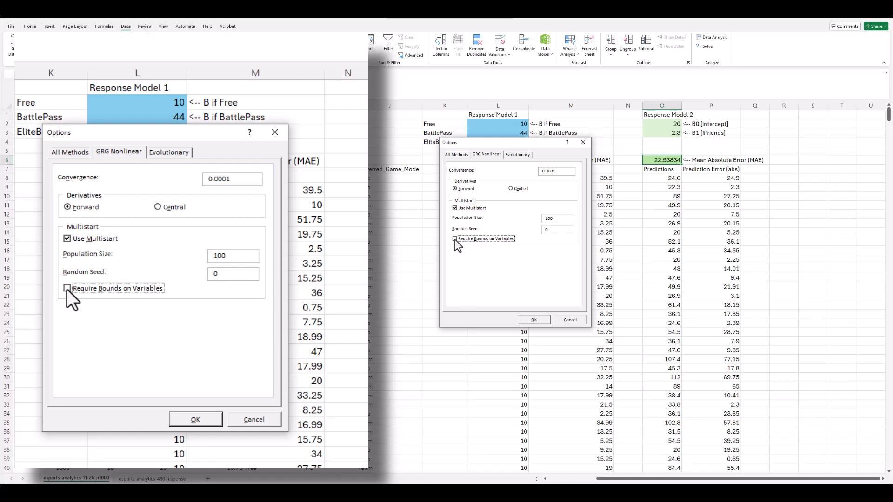
click(535, 319)
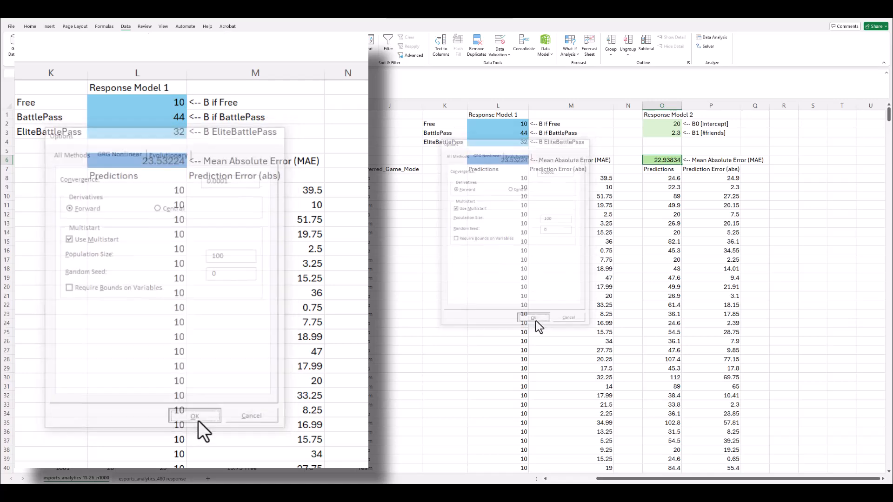
- Run Solver, keep its solution, and inspect the optimized intercept in O2 and friends coefficient in O3
drag(592, 99, 593, 92)
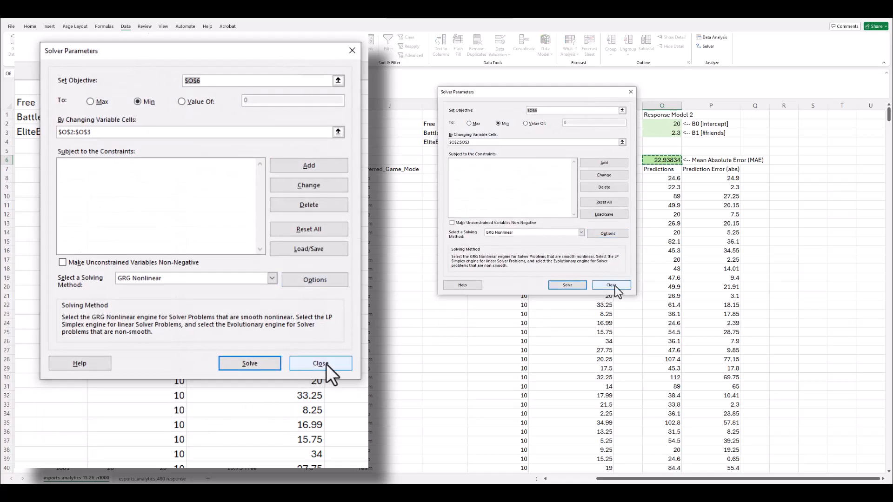
click(569, 285)
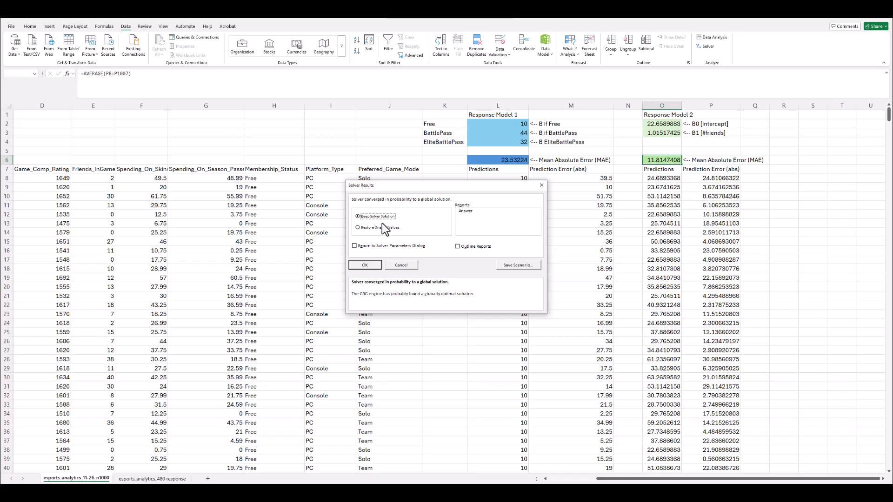
click(365, 266)
click(661, 124)
click(665, 134)
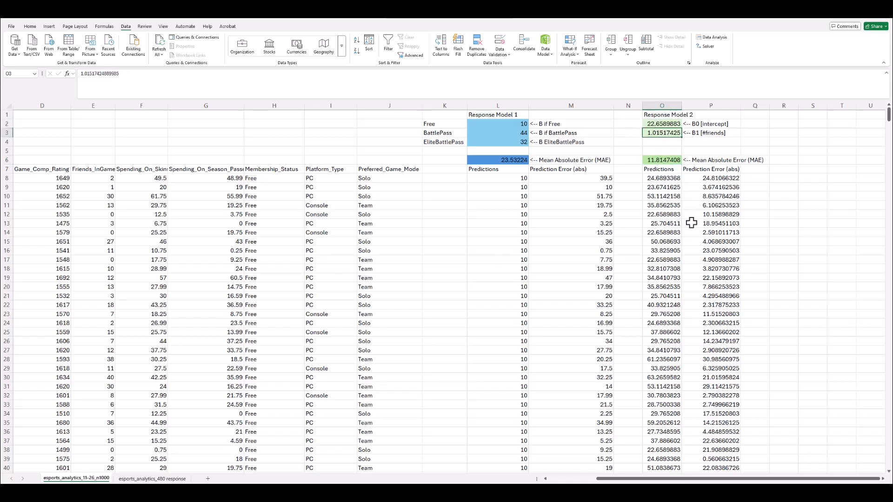